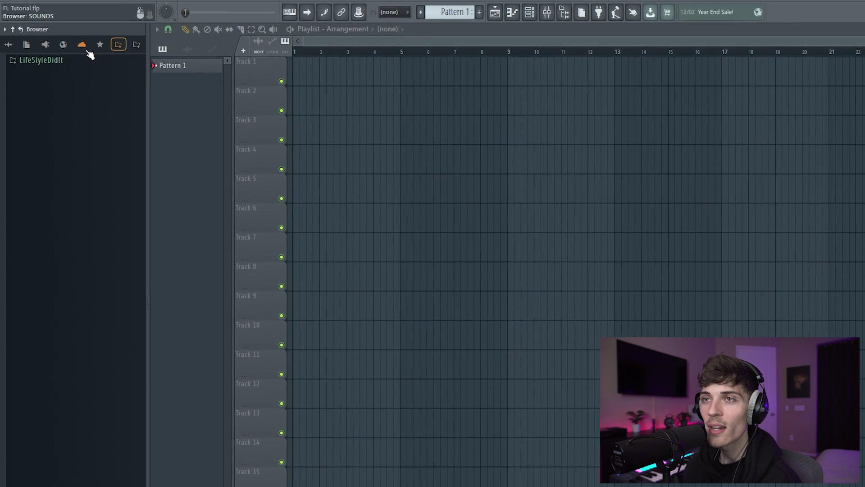
# Open the online Sounds library and browse its Sounds and Packs pages
pyautogui.click(82, 44)
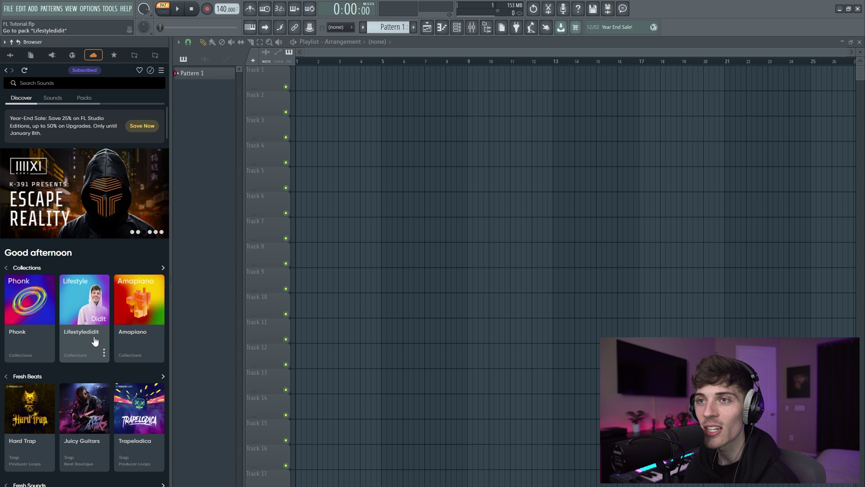
pyautogui.click(54, 98)
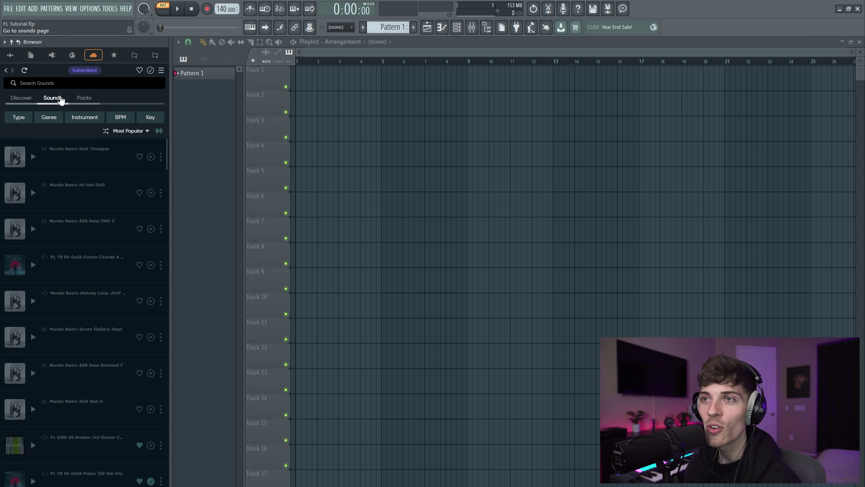
pyautogui.click(84, 99)
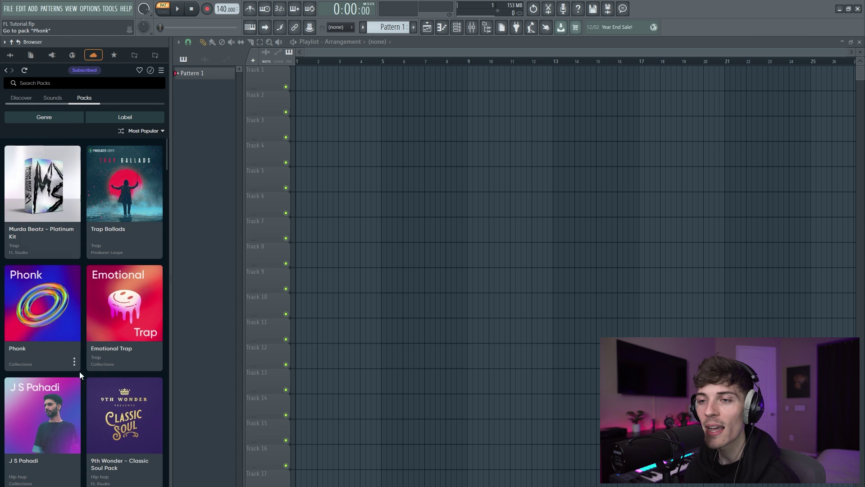
pyautogui.scroll(-4, 96, 335)
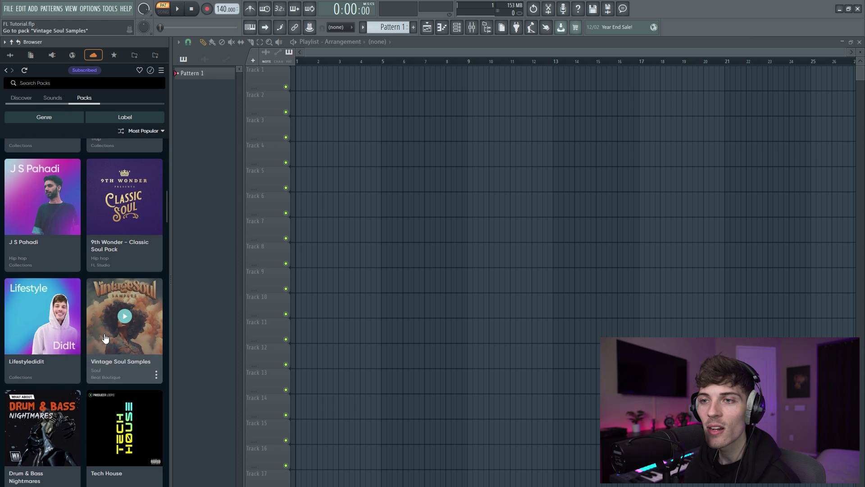
pyautogui.scroll(-1, 68, 290)
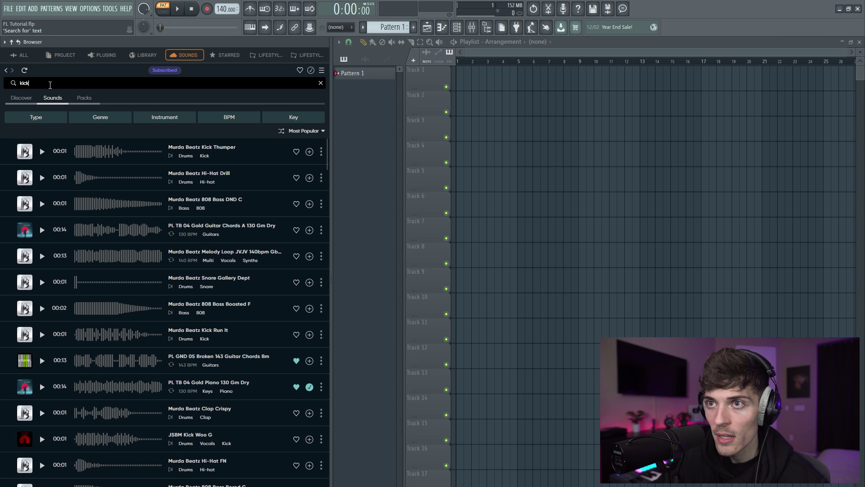
# Search for kick and preview the PL 80RP1 01 Kick Sample
pyautogui.press('Return')
pyautogui.scroll(-5, 151, 384)
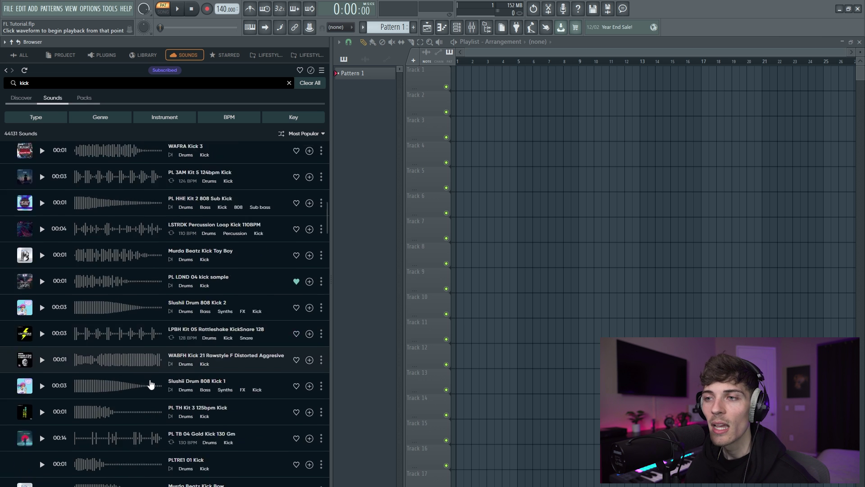
pyautogui.scroll(-5, 150, 384)
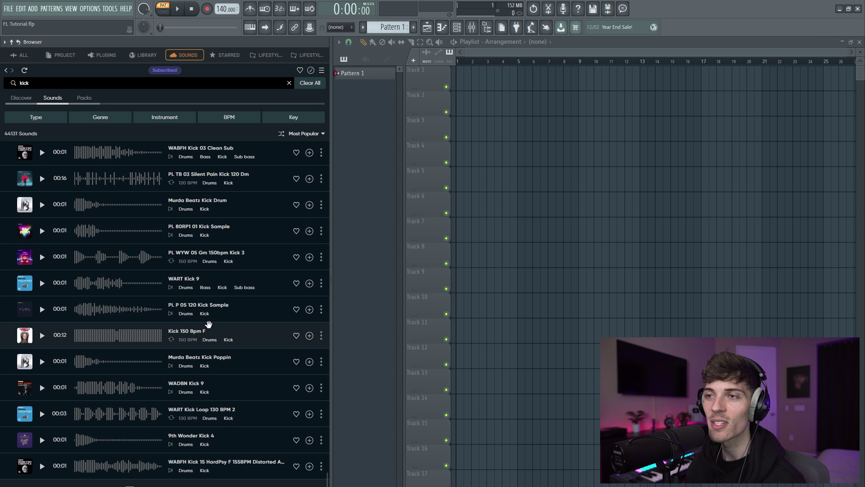
pyautogui.click(41, 204)
pyautogui.click(41, 230)
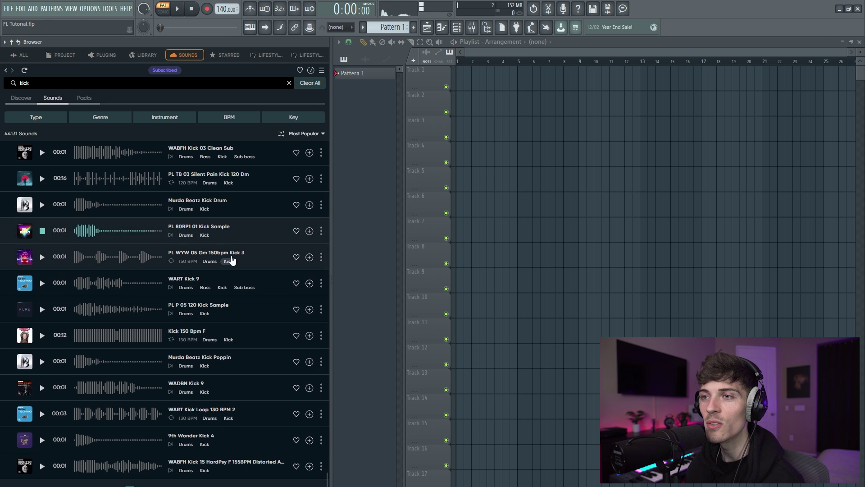
pyautogui.scroll(-5, 218, 357)
pyautogui.scroll(-5, 218, 357)
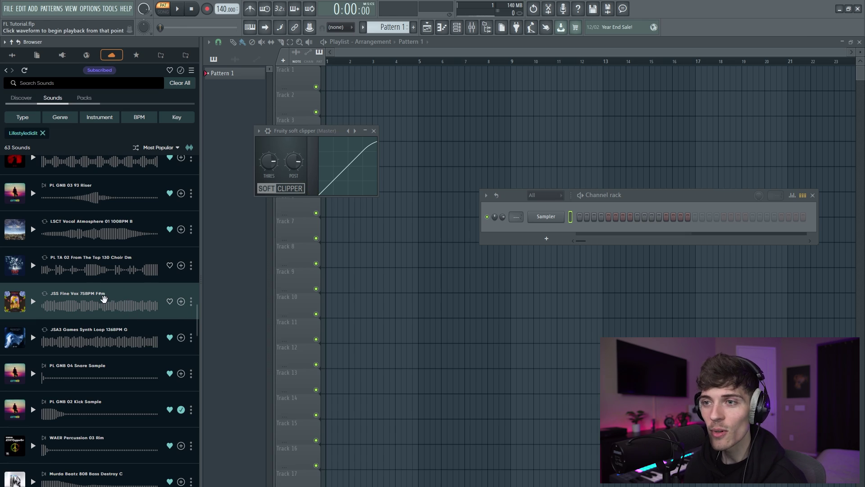
# Place the JSS Fine Vox loop on Track 1 and lower the tempo to 125 BPM
pyautogui.moveTo(104, 298)
pyautogui.mouseDown()
pyautogui.moveTo(365, 97)
pyautogui.moveTo(377, 104)
pyautogui.moveTo(328, 68)
pyautogui.mouseUp()
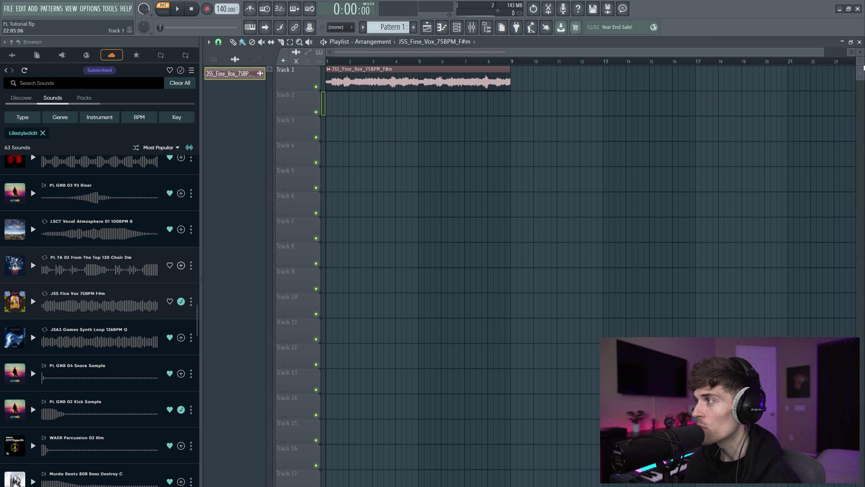
pyautogui.scroll(2, 860, 51)
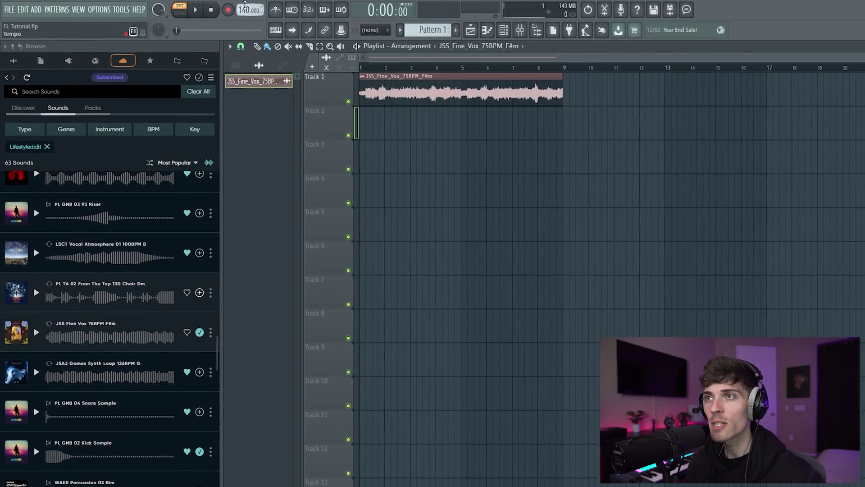
pyautogui.moveTo(244, 4); pyautogui.dragTo(245, 41)
pyautogui.click(492, 320)
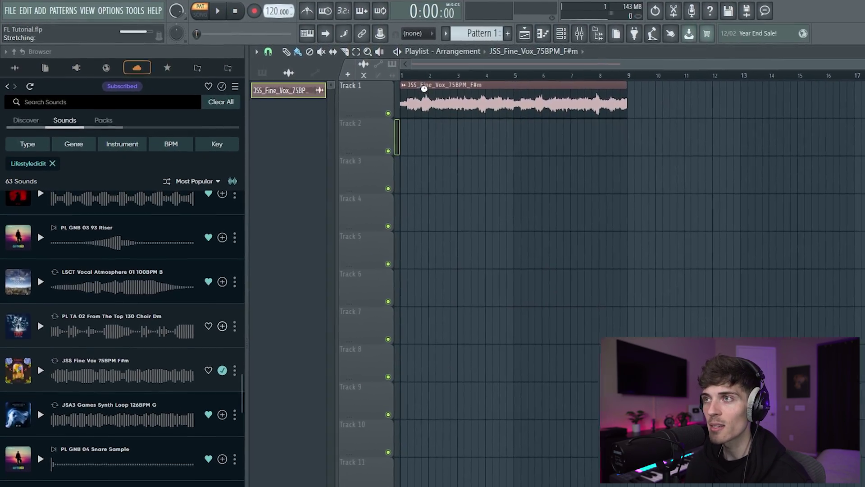
# Play the song to hear the loop, then open its sample settings
pyautogui.press('space')
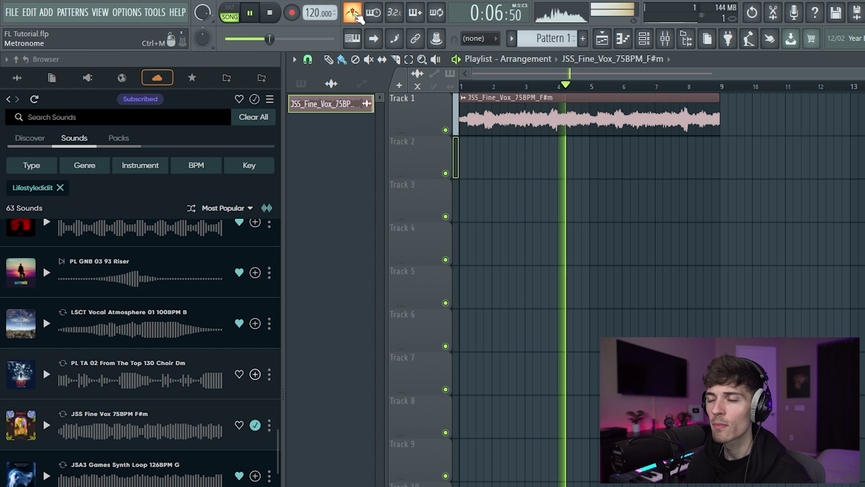
pyautogui.press('space')
pyautogui.click(540, 98)
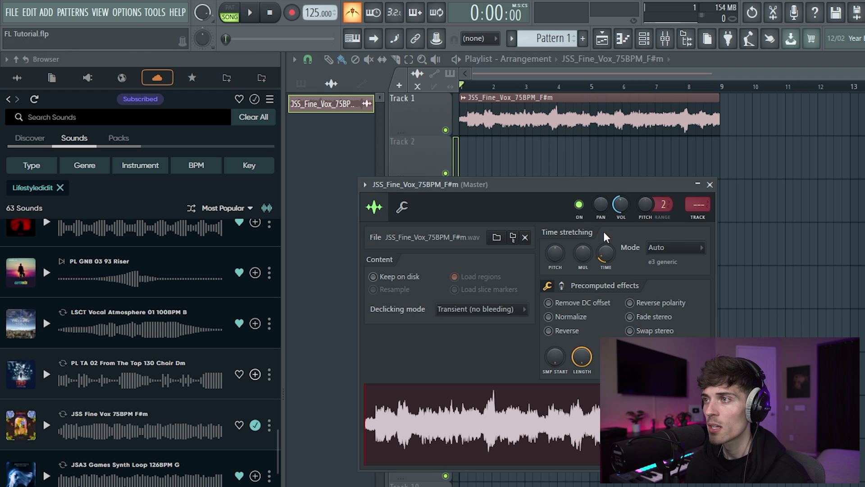
# Close the sample settings and snap the Keyscape piano roll to an F# scale
pyautogui.press('Escape')
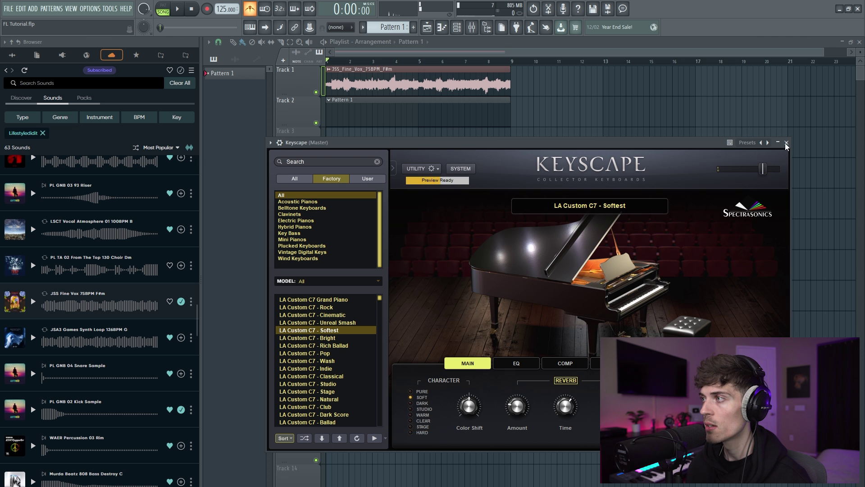
pyautogui.click(238, 44)
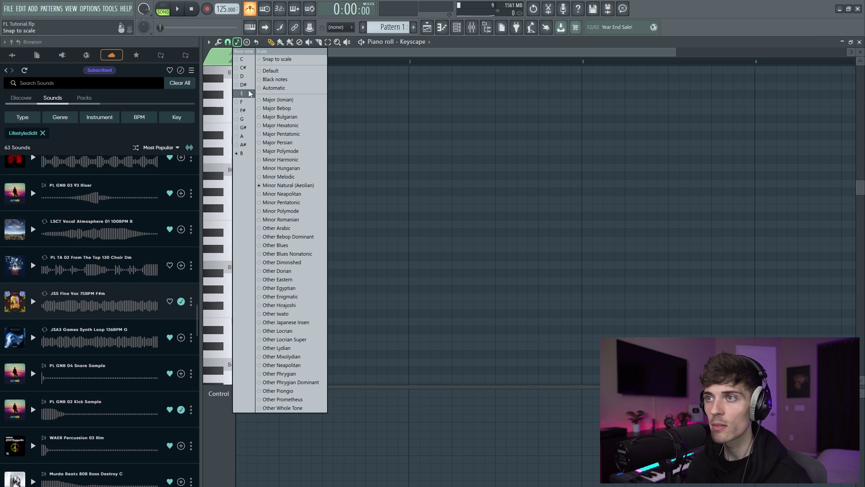
pyautogui.click(245, 110)
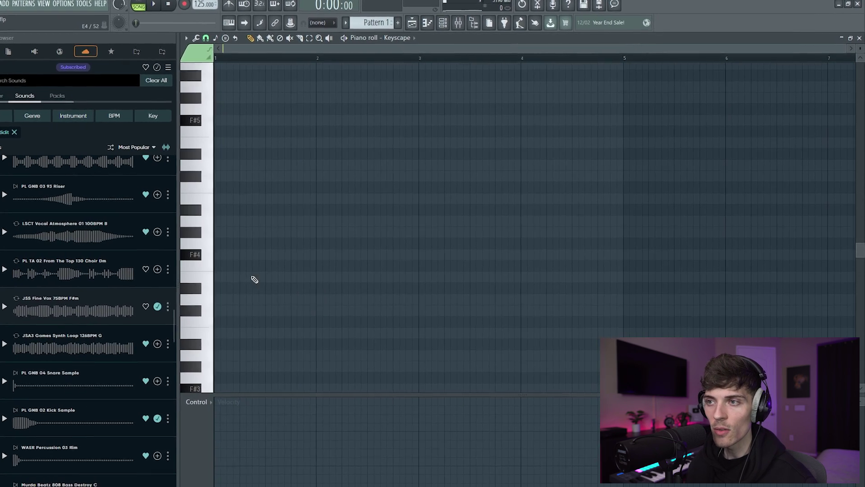
# Build the bar 1 chord from F#4, A4 and C#5, discarding a trial E5
pyautogui.click(237, 255)
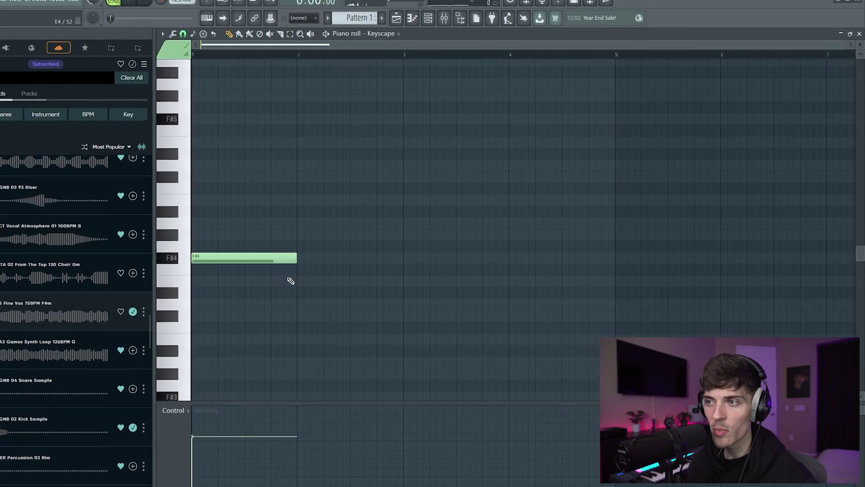
pyautogui.press('space')
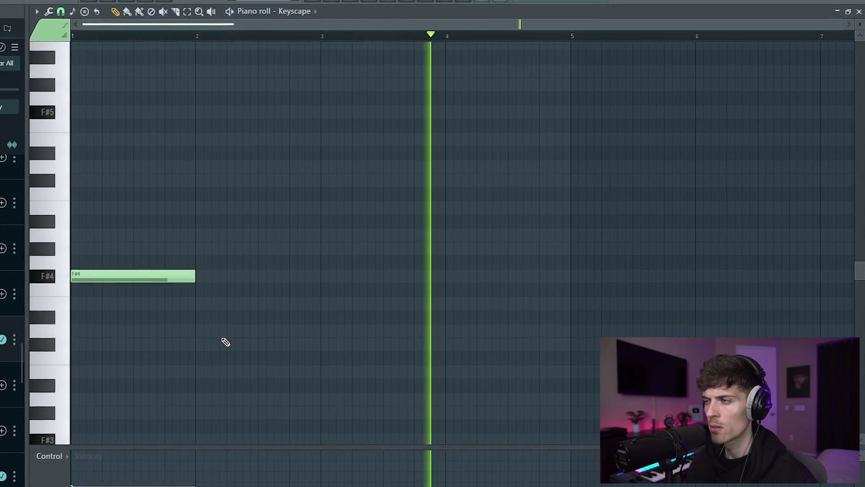
pyautogui.press('space')
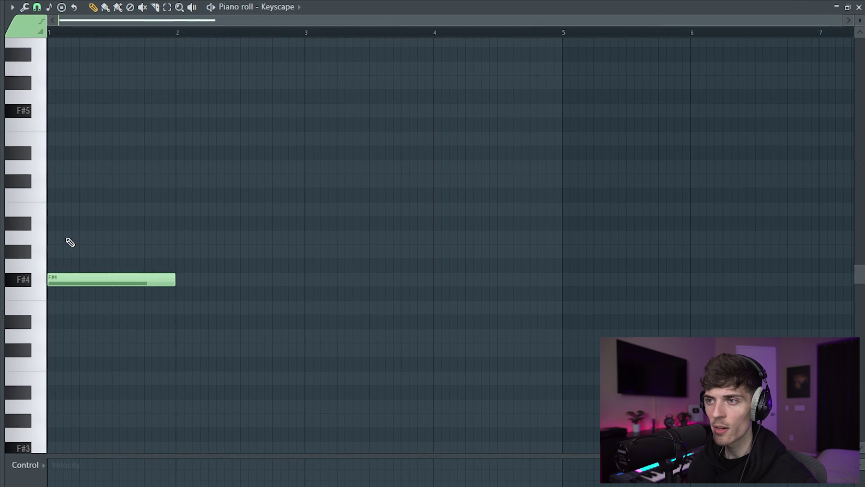
pyautogui.click(68, 237)
pyautogui.click(67, 181)
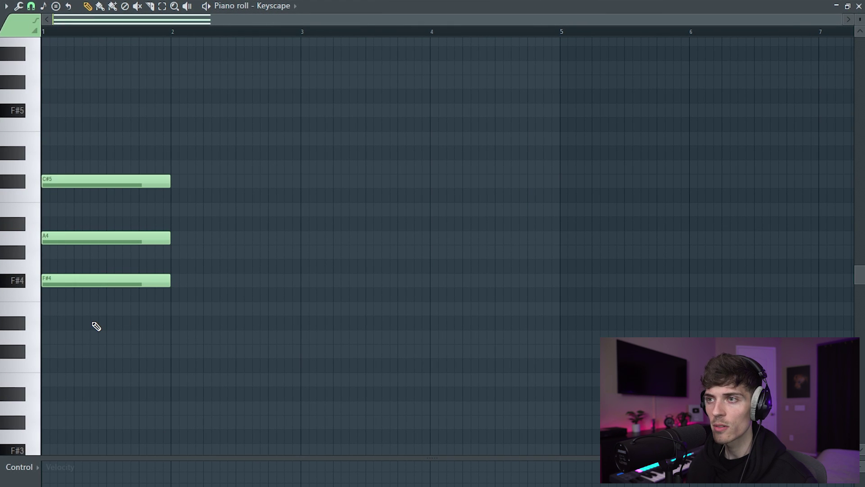
pyautogui.press('space')
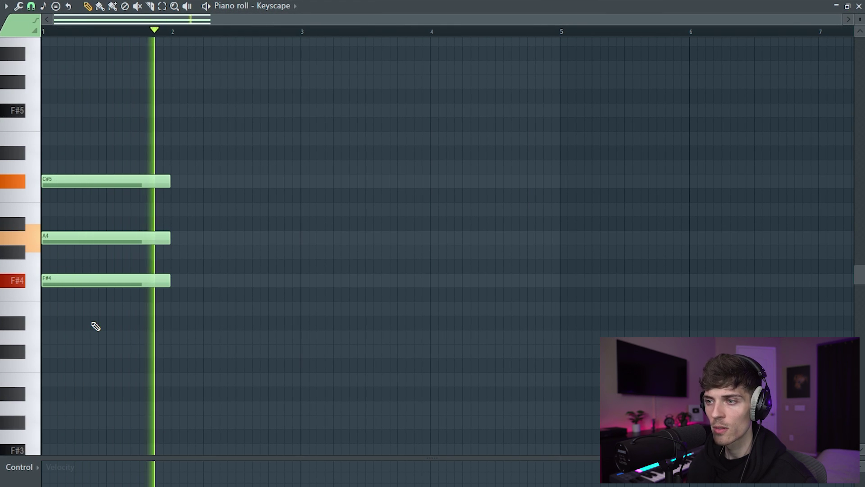
pyautogui.click(67, 139)
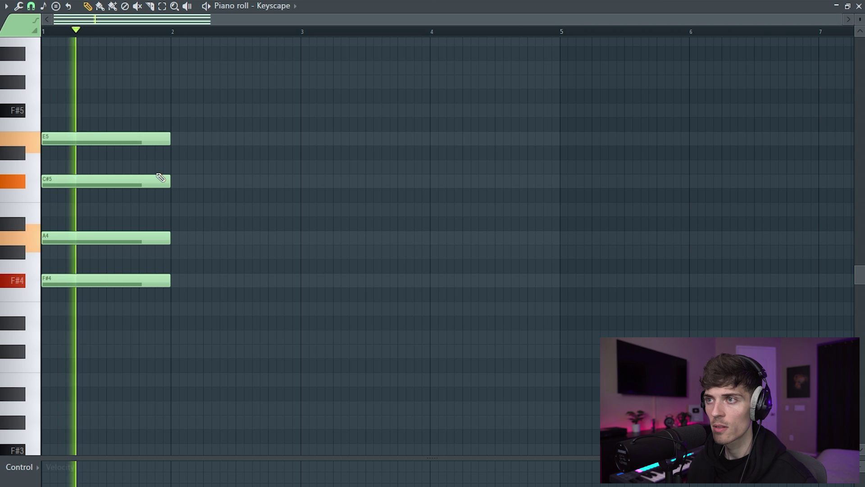
pyautogui.rightClick(157, 138)
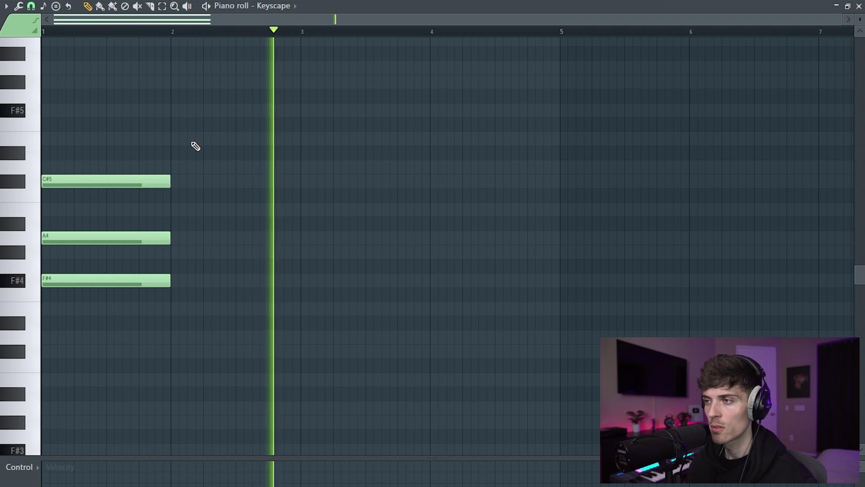
pyautogui.press('space')
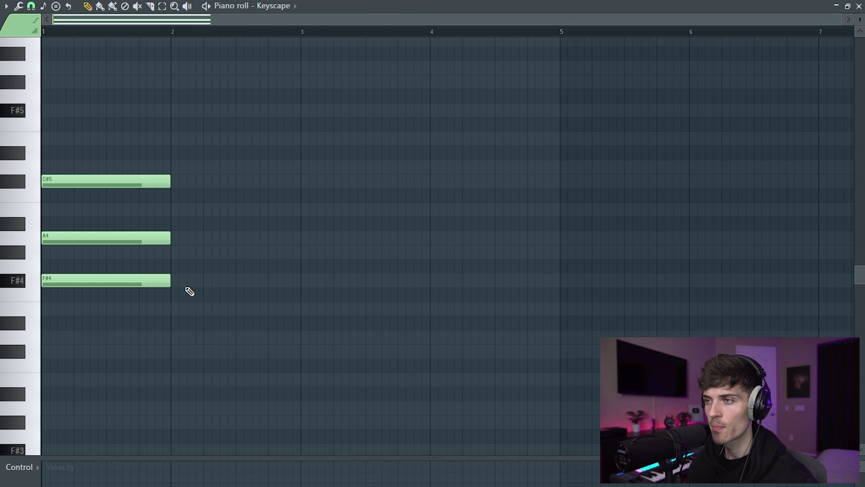
# Build a C#4–E4–G#4 chord in bar 3, replacing a first D4–F#4–A4 attempt
pyautogui.moveTo(291, 349); pyautogui.dragTo(300, 338)
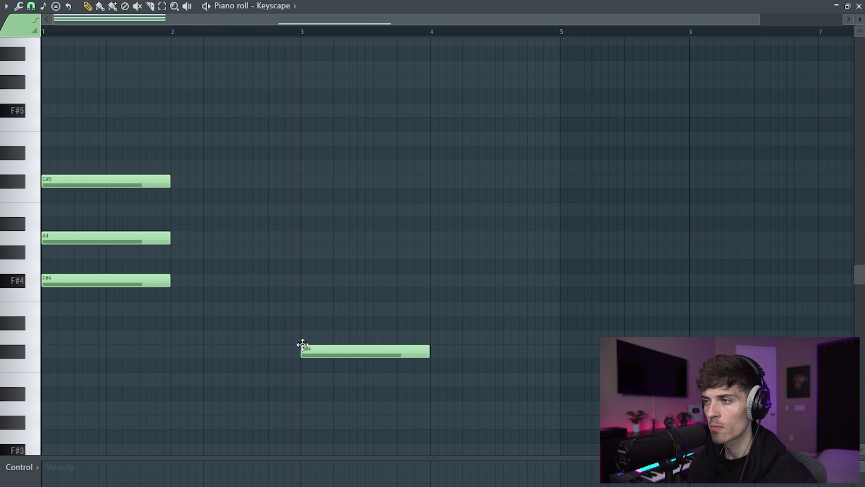
pyautogui.click(304, 280)
pyautogui.click(304, 238)
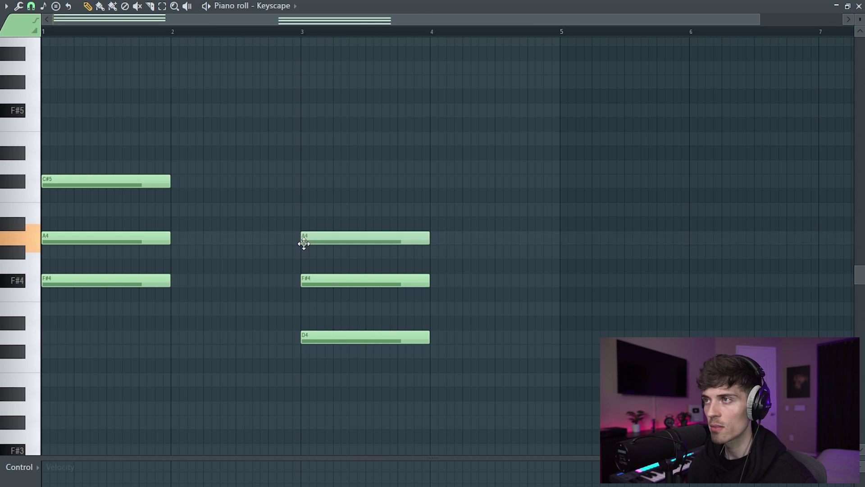
pyautogui.press('space')
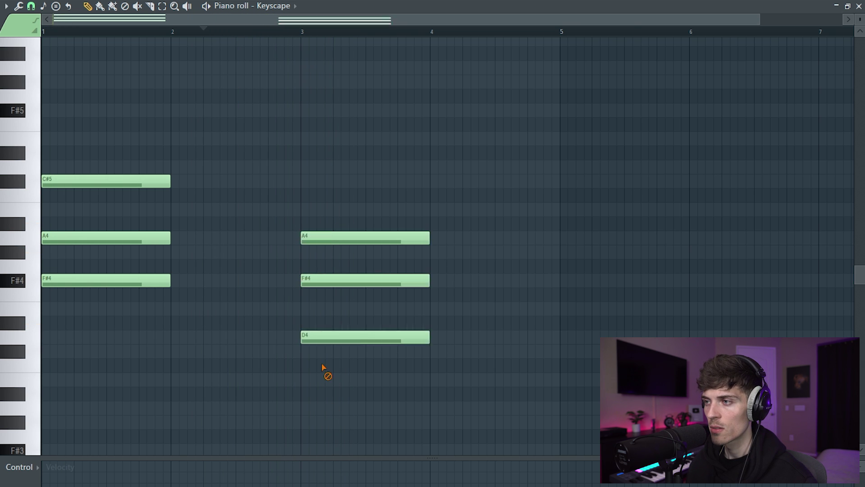
pyautogui.press('space')
pyautogui.hotkey('ctrl', 'z')
pyautogui.hotkey('ctrl', 'z')
pyautogui.hotkey('ctrl', 'z')
pyautogui.click(305, 351)
pyautogui.click(309, 308)
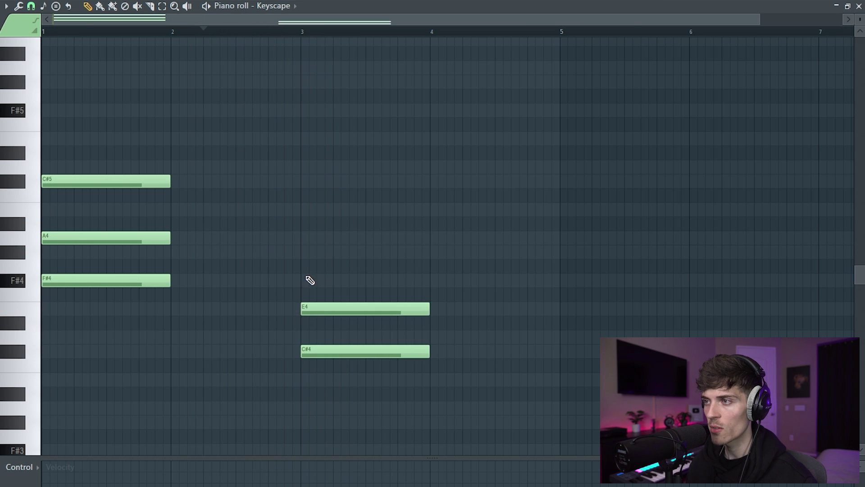
pyautogui.click(309, 252)
pyautogui.press('space')
pyautogui.scroll(-1, 507, 239)
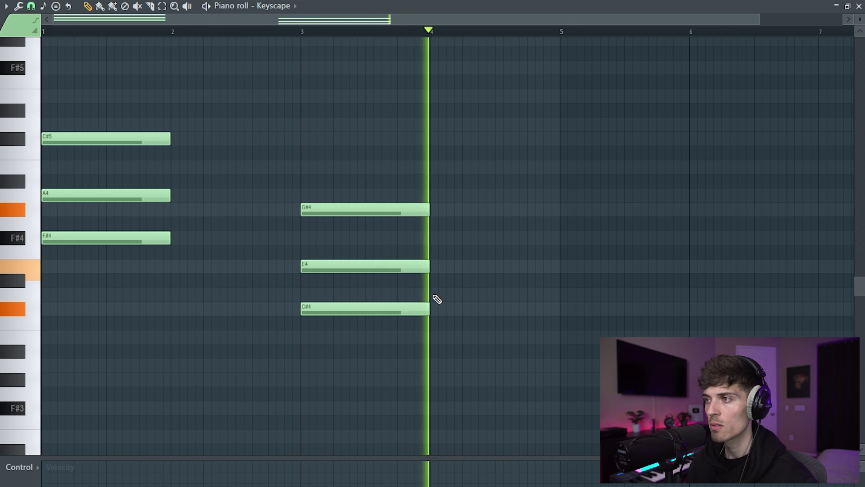
# Add a D4–F#4–A4 chord in bar 4
pyautogui.press('space')
pyautogui.click(434, 296)
pyautogui.click(434, 238)
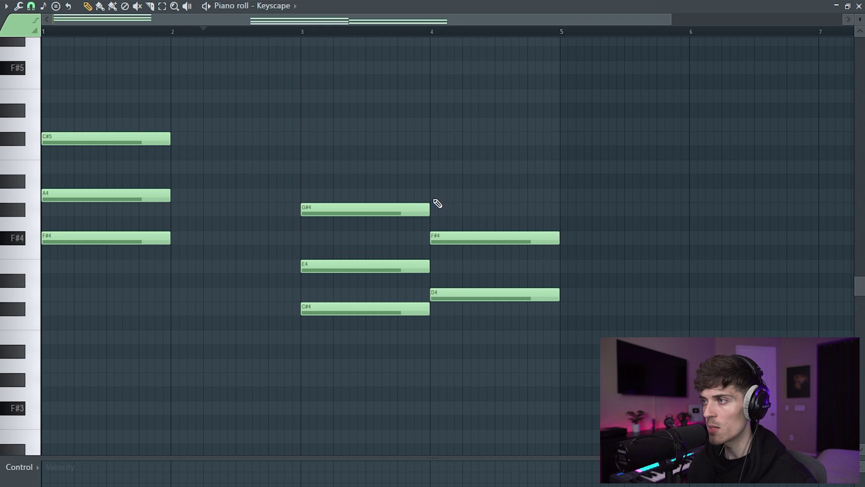
pyautogui.click(433, 197)
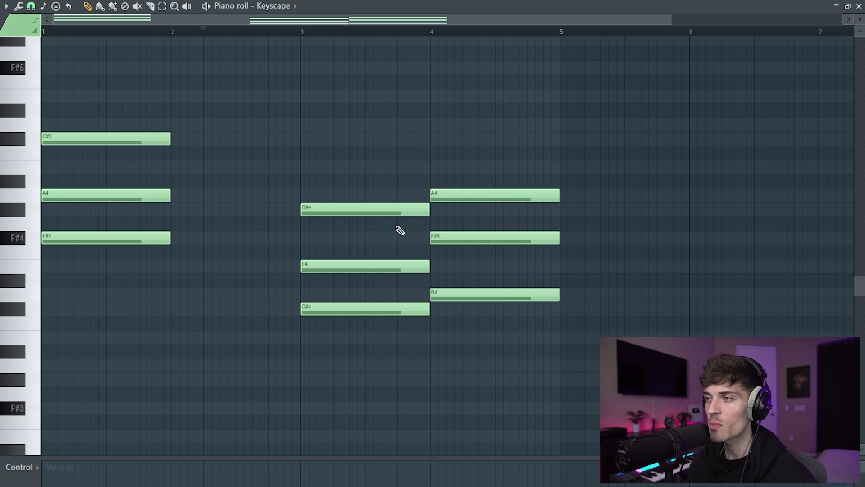
# Audition the chords and randomize the note velocities with Alt+R
pyautogui.moveTo(400, 230); pyautogui.dragTo(417, 341)
pyautogui.moveTo(466, 279); pyautogui.dragTo(479, 269)
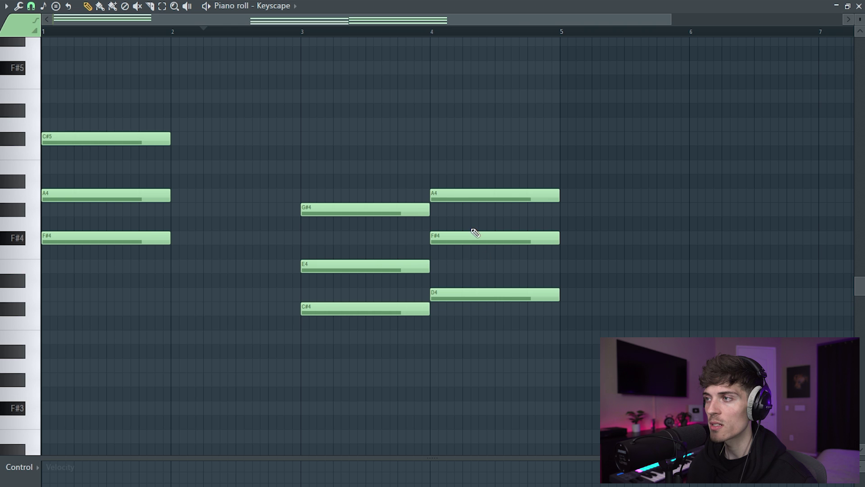
pyautogui.press('space')
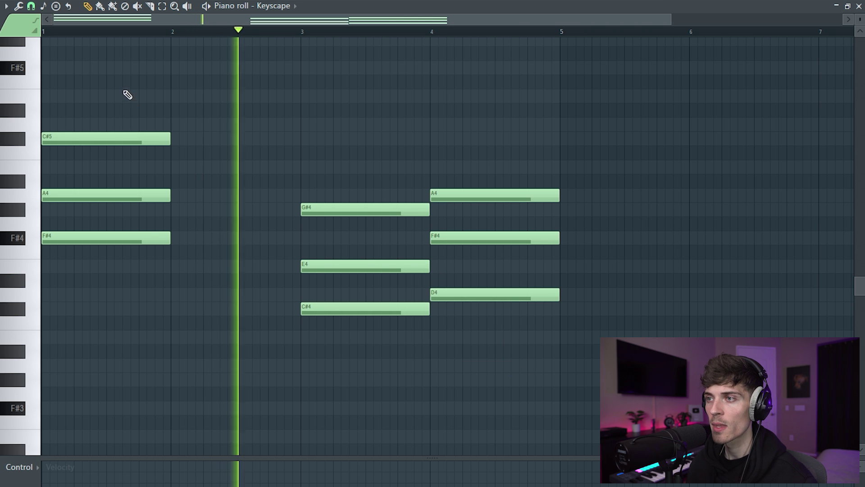
pyautogui.moveTo(128, 93)
pyautogui.mouseDown()
pyautogui.moveTo(164, 238)
pyautogui.moveTo(304, 244)
pyautogui.mouseUp()
pyautogui.press('space')
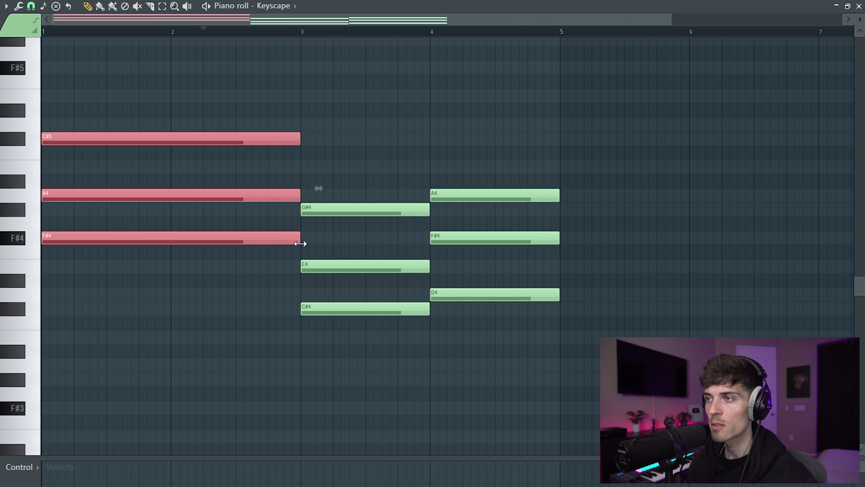
pyautogui.click(265, 94)
pyautogui.press('space')
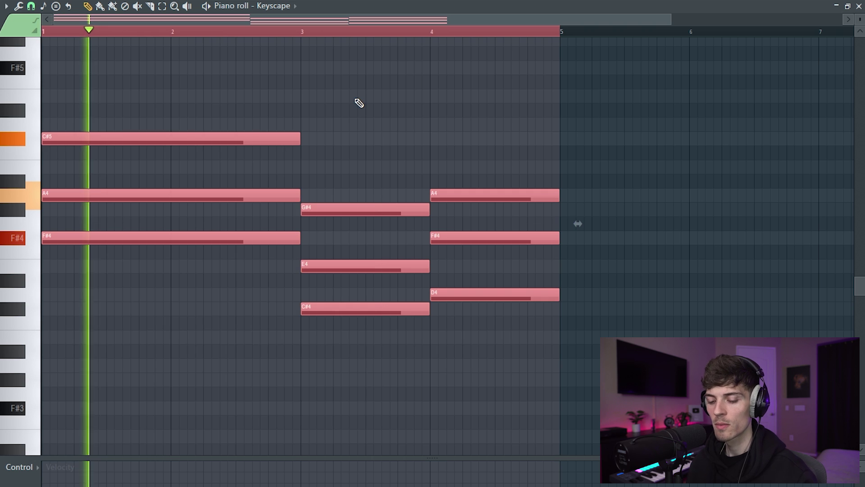
pyautogui.hotkey('alt', 'r')
pyautogui.click(365, 410)
pyautogui.hotkey('ctrl', 'd')
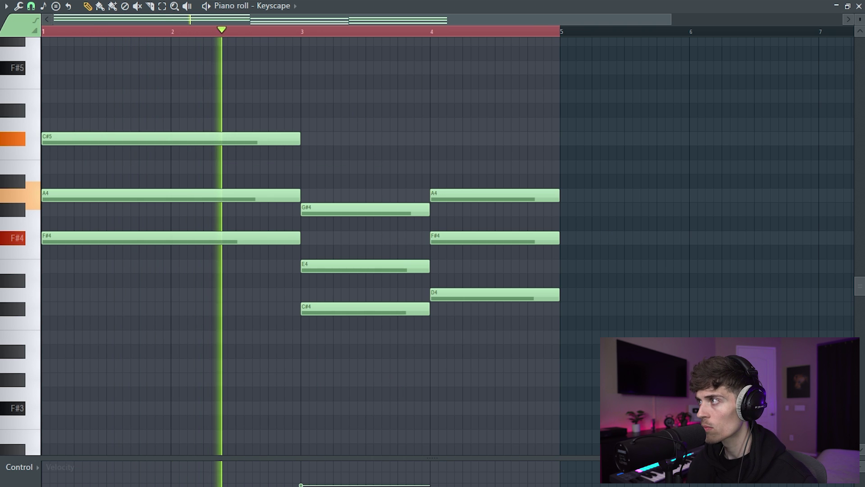
pyautogui.scroll(1, 859, 18)
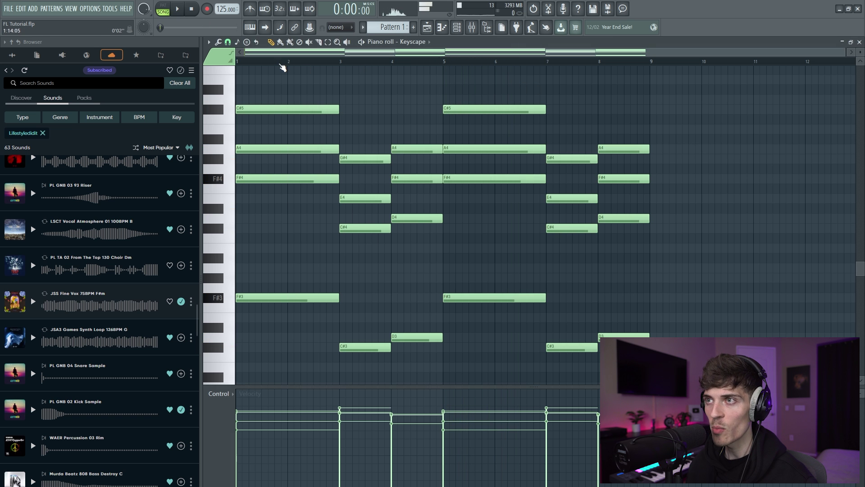
# Shift the bar 3 and bar 4 chords one bar left and trim bar 1's chord to one bar
pyautogui.press('space')
pyautogui.moveTo(354, 113); pyautogui.dragTo(376, 355)
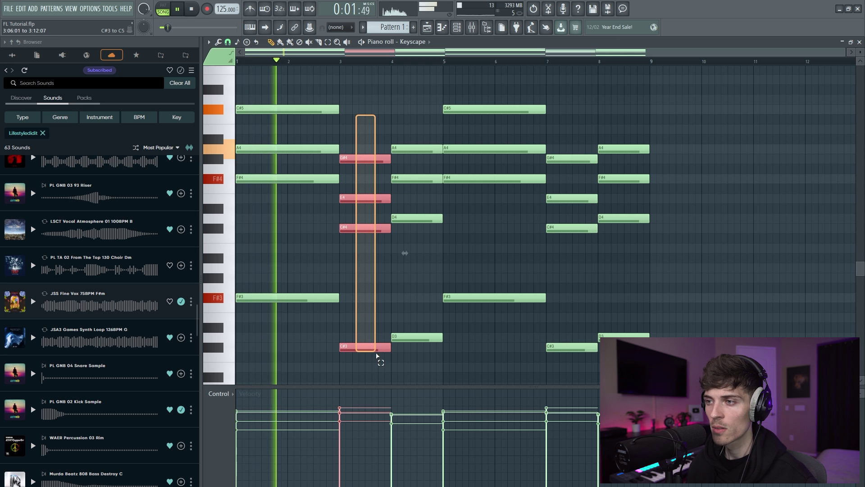
pyautogui.press('space')
pyautogui.click(315, 338)
pyautogui.scroll(-2, 356, 354)
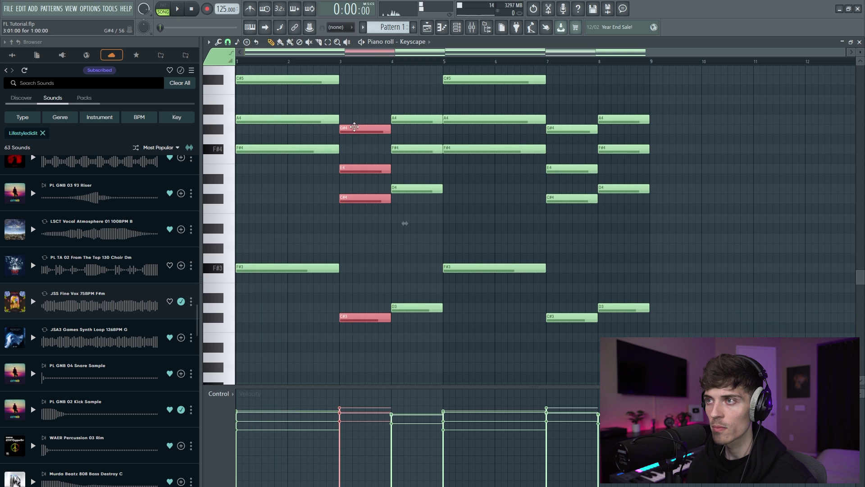
pyautogui.moveTo(354, 127); pyautogui.dragTo(304, 128)
pyautogui.press('space')
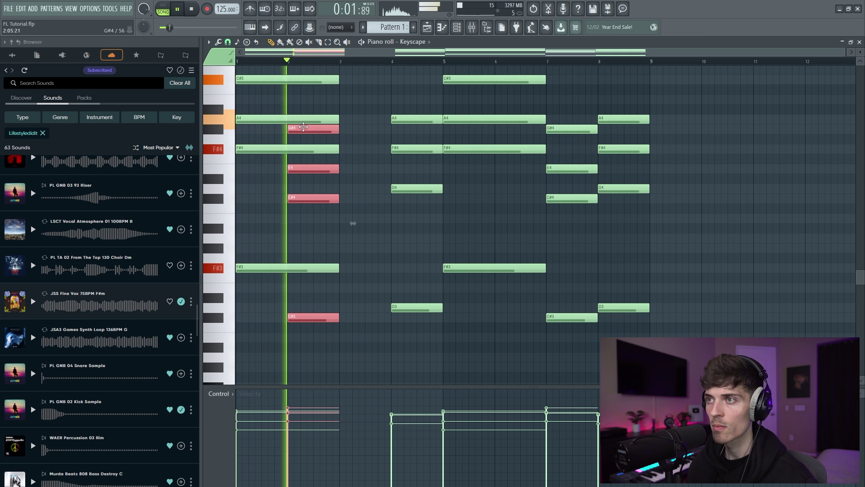
pyautogui.moveTo(270, 73); pyautogui.dragTo(276, 283)
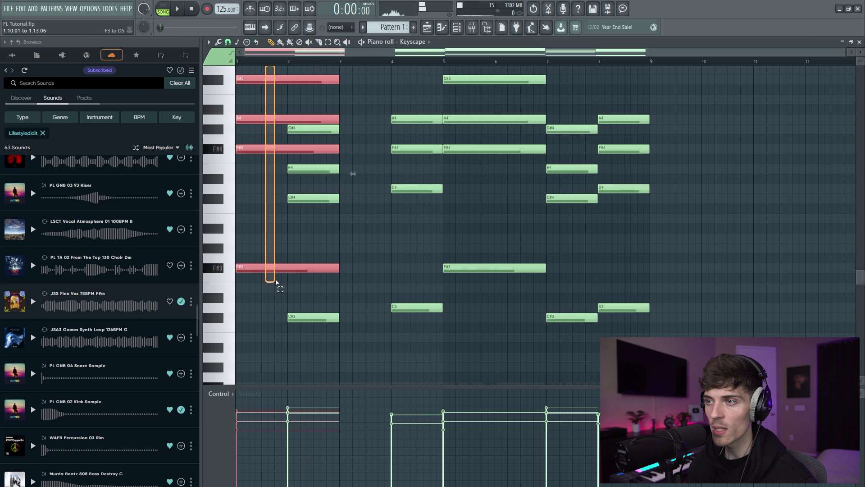
pyautogui.moveTo(340, 268); pyautogui.dragTo(279, 277)
pyautogui.press('space')
pyautogui.click(288, 280)
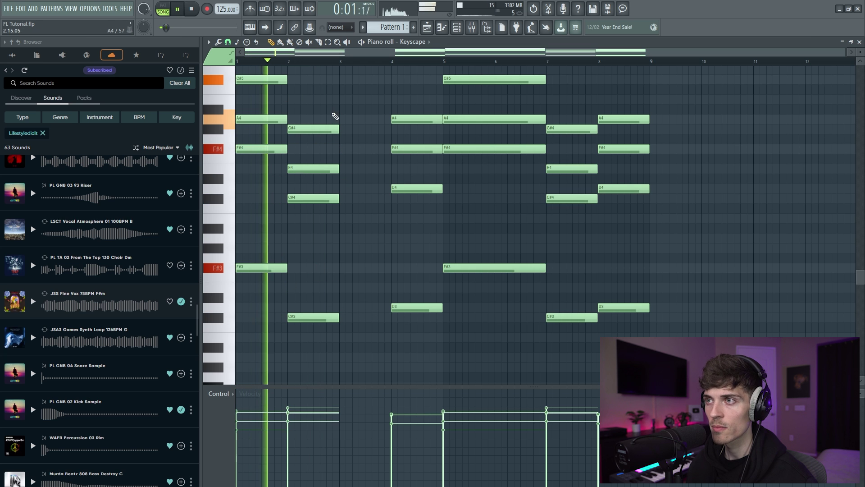
pyautogui.moveTo(401, 106)
pyautogui.mouseDown()
pyautogui.moveTo(415, 329)
pyautogui.moveTo(354, 302)
pyautogui.moveTo(439, 317)
pyautogui.mouseUp()
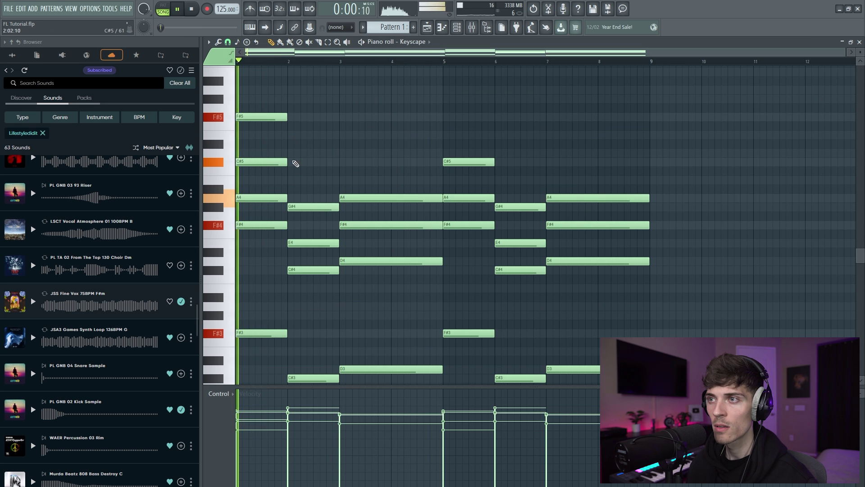
# Add melody notes: B4 in bar 2, C#5 held to bar 5, F#5 copied to bar 5, E5 in bar 6
pyautogui.click(291, 153)
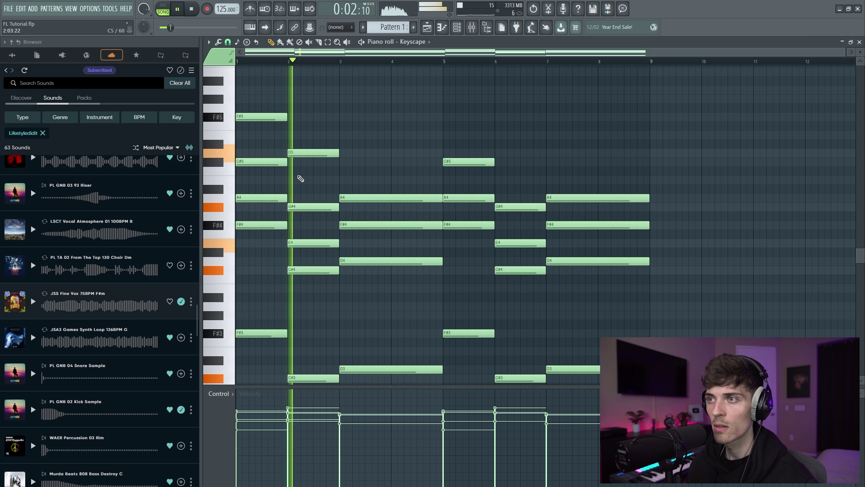
pyautogui.press('space')
pyautogui.press('space')
pyautogui.moveTo(302, 157); pyautogui.dragTo(301, 180)
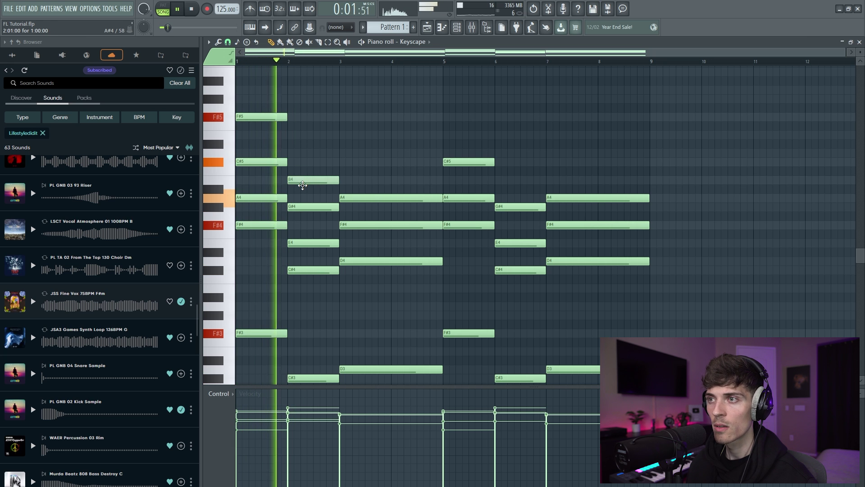
pyautogui.click(344, 161)
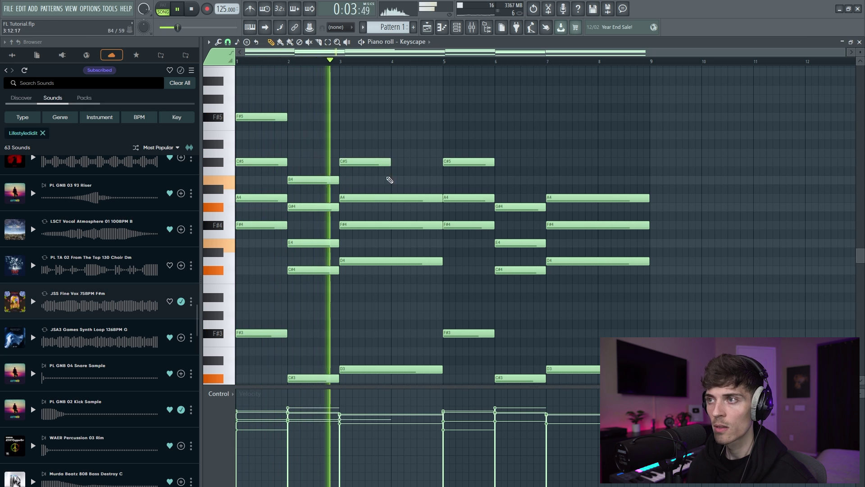
pyautogui.moveTo(391, 162); pyautogui.dragTo(443, 170)
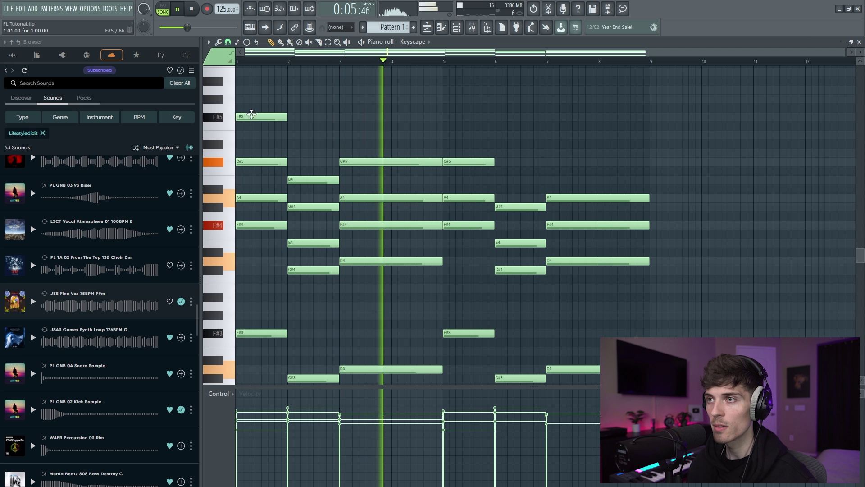
pyautogui.moveTo(252, 114); pyautogui.dragTo(460, 116)
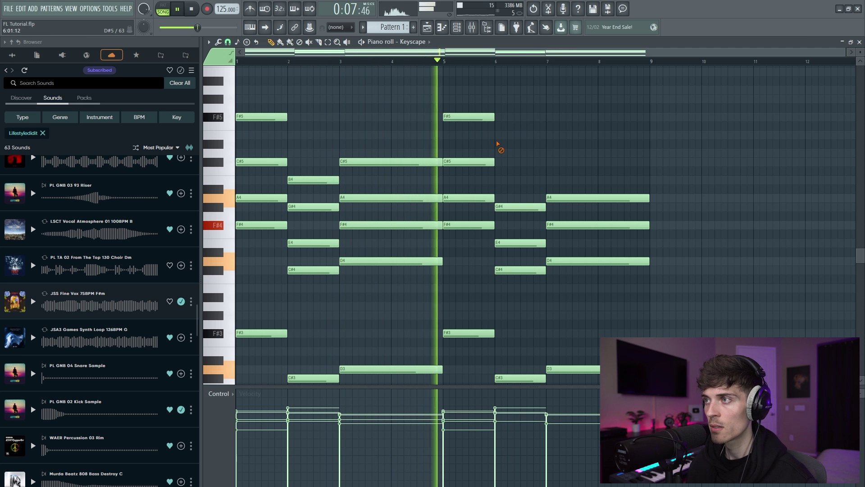
pyautogui.click(512, 244)
pyautogui.hotkey('ctrl', 'Up')
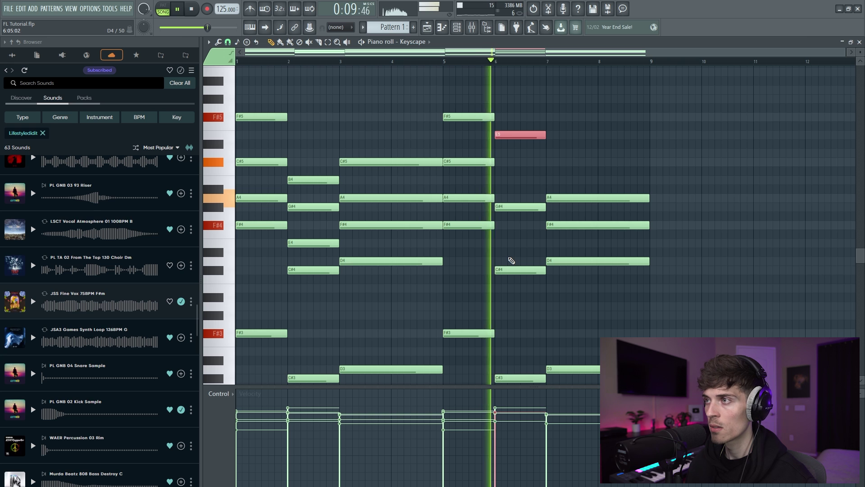
pyautogui.click(551, 172)
pyautogui.press('space')
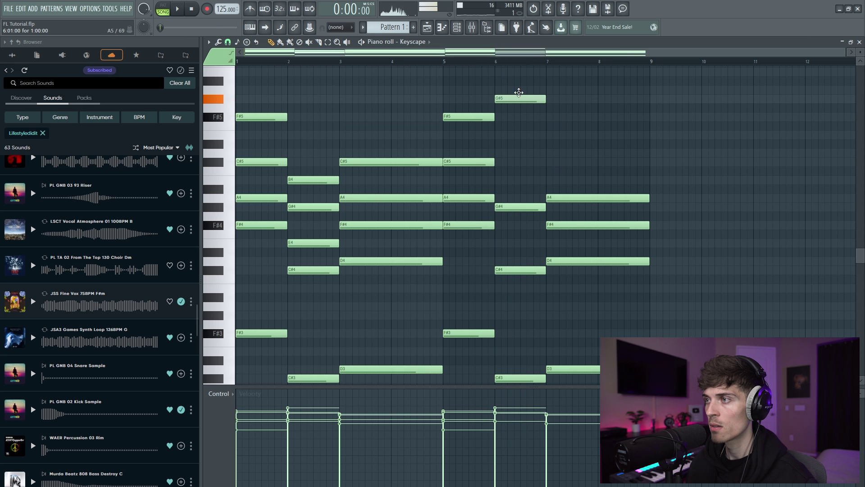
# Add a G#5 in bar 6 and a lengthened bar 7 note lowered to C#5
pyautogui.click(498, 100)
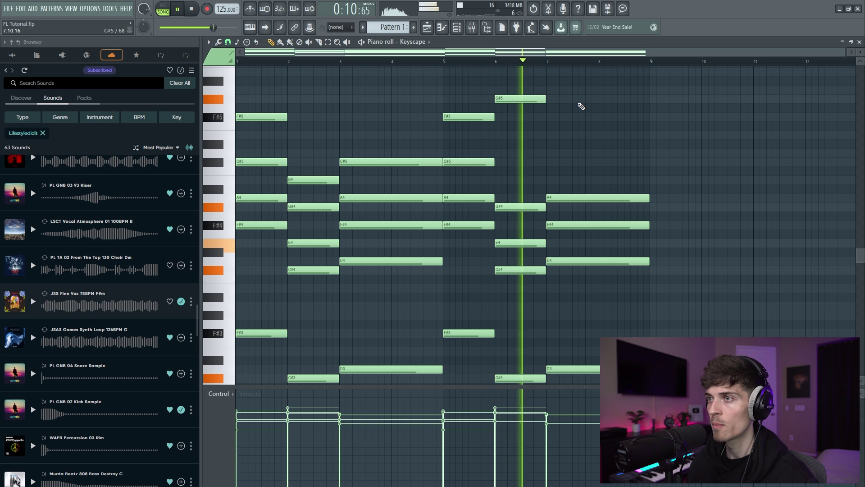
pyautogui.hotkey('ctrl', 'z')
pyautogui.hotkey('ctrl', 'z')
pyautogui.hotkey('ctrl', 'z')
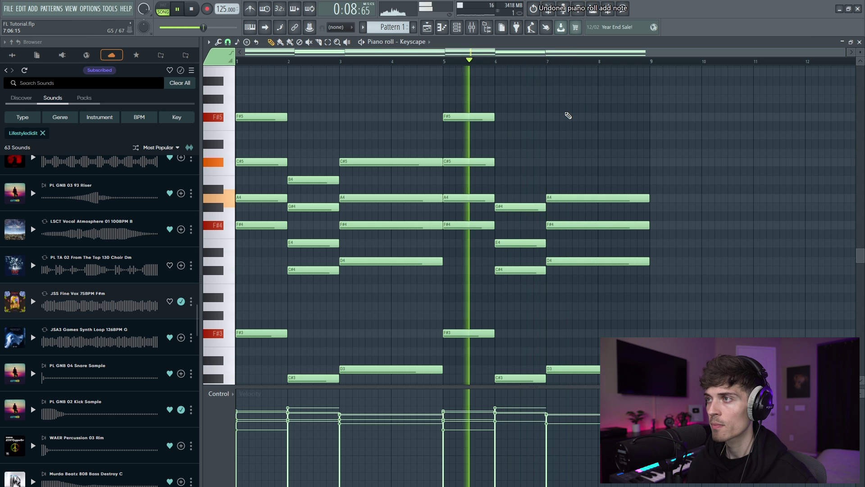
pyautogui.hotkey('ctrl', 'z')
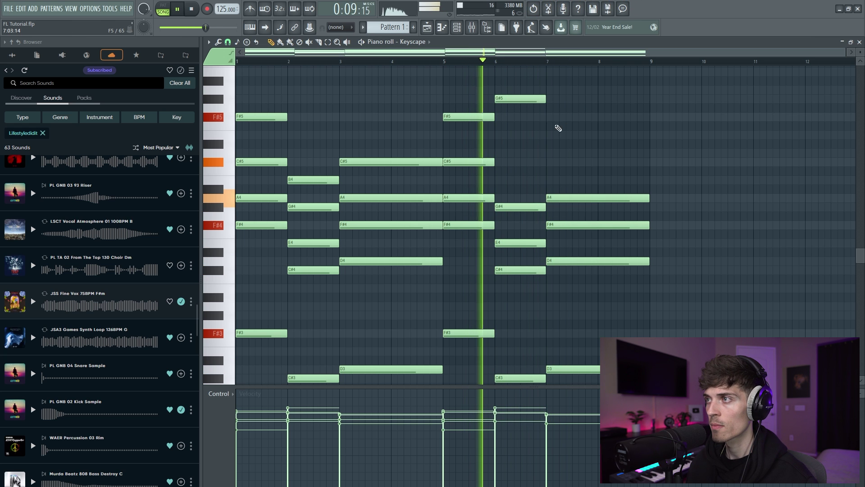
pyautogui.click(547, 90)
pyautogui.scroll(1, 574, 144)
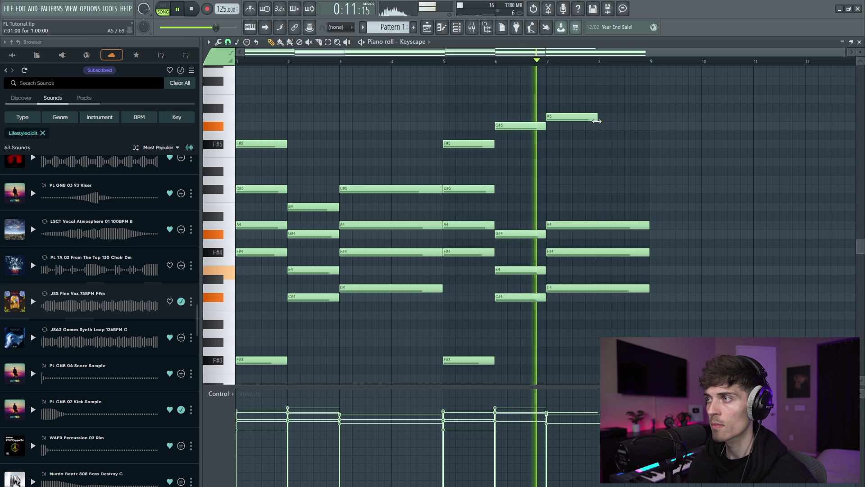
pyautogui.moveTo(595, 121); pyautogui.dragTo(648, 120)
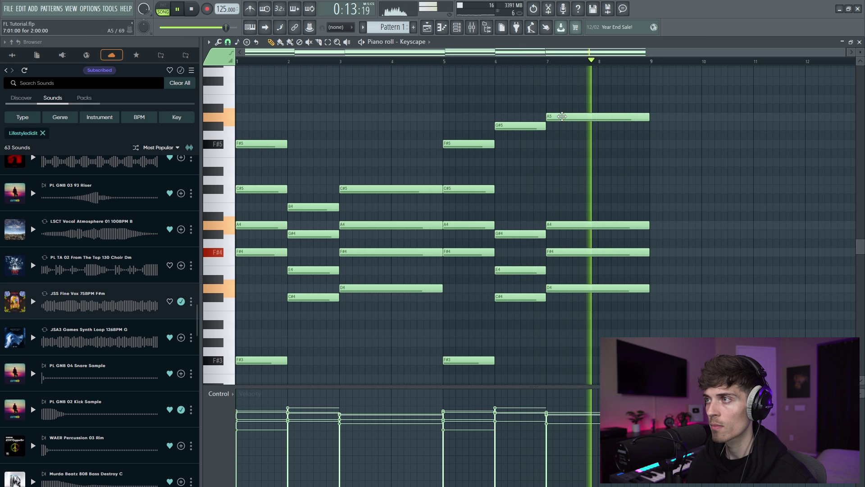
pyautogui.moveTo(562, 117); pyautogui.dragTo(562, 161)
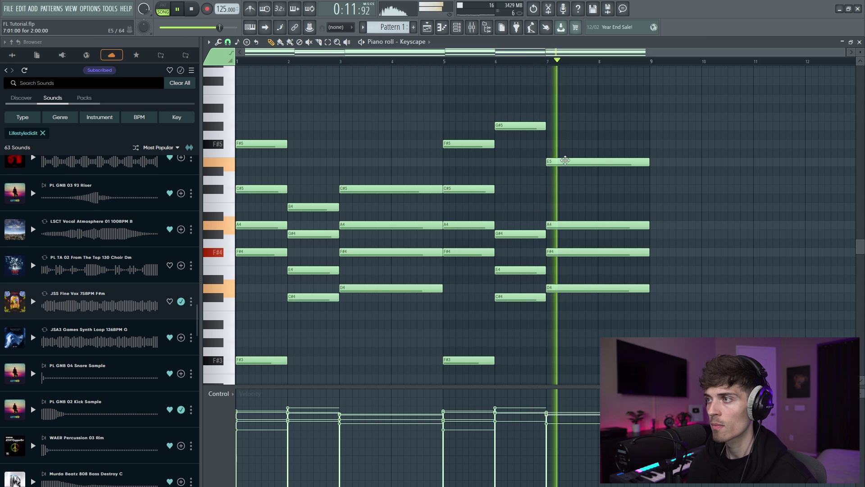
pyautogui.moveTo(565, 161); pyautogui.dragTo(564, 179)
pyautogui.scroll(-1, 580, 143)
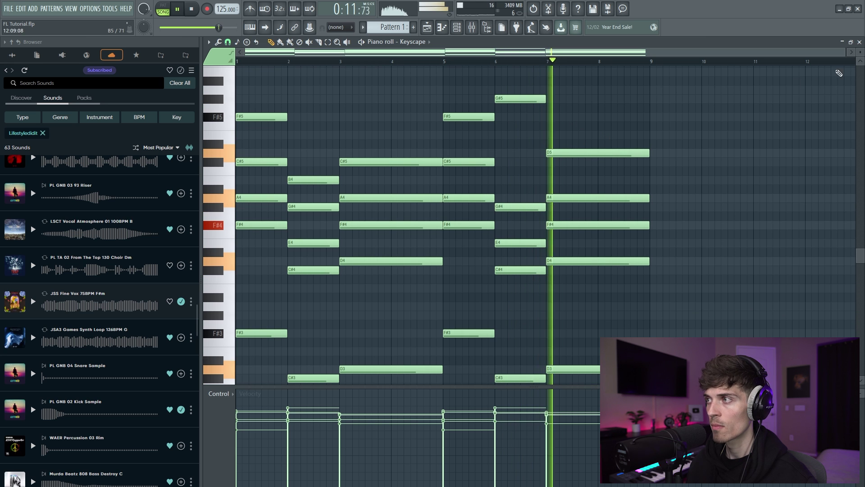
pyautogui.press('space')
pyautogui.moveTo(602, 154); pyautogui.dragTo(602, 163)
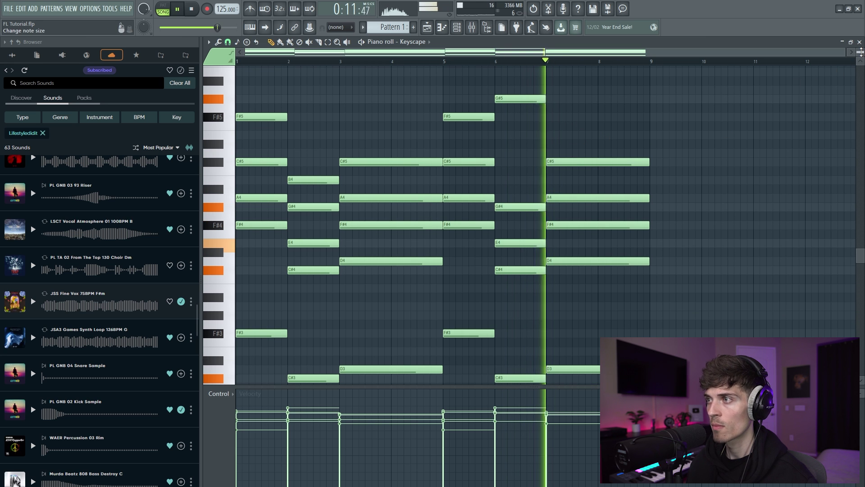
pyautogui.scroll(-1, 517, 126)
pyautogui.scroll(-1, 517, 126)
pyautogui.press('F6')
pyautogui.press('space')
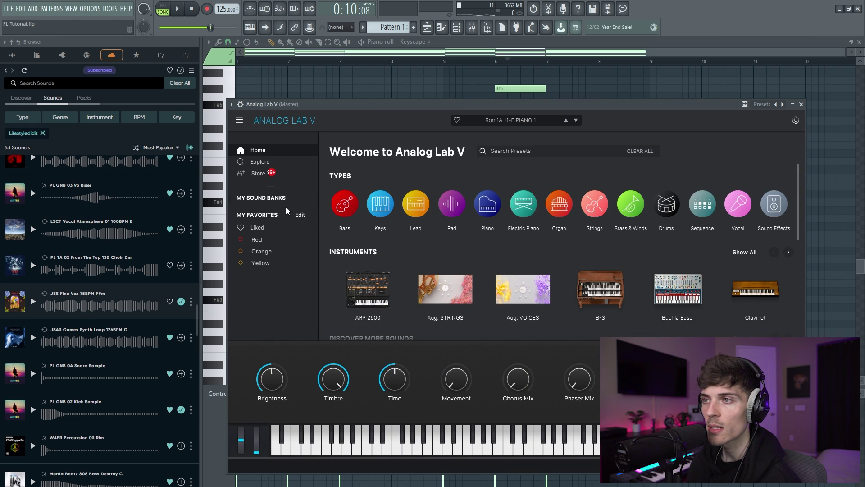
# Load the Pad 2 preset from Analog Lab V's Loveless bank and reopen the channel rack
pyautogui.click(273, 198)
pyautogui.scroll(-1, 565, 279)
pyautogui.click(514, 260)
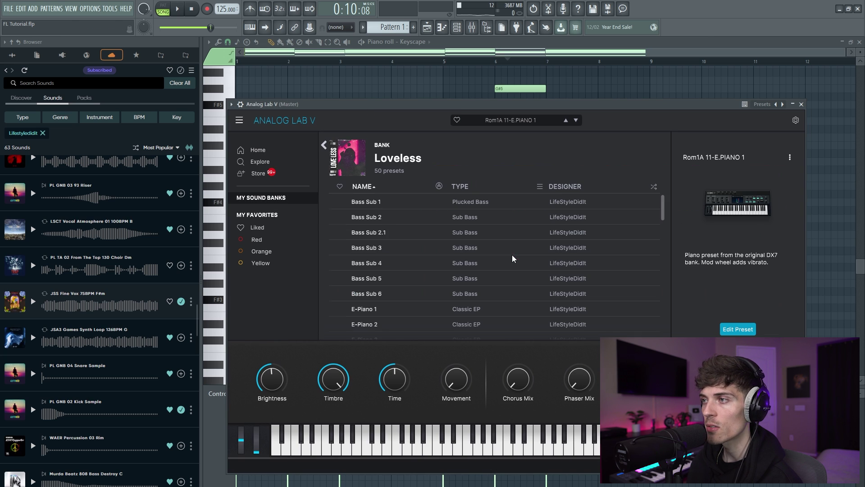
pyautogui.scroll(-3, 503, 258)
pyautogui.scroll(-2, 490, 267)
pyautogui.click(491, 268)
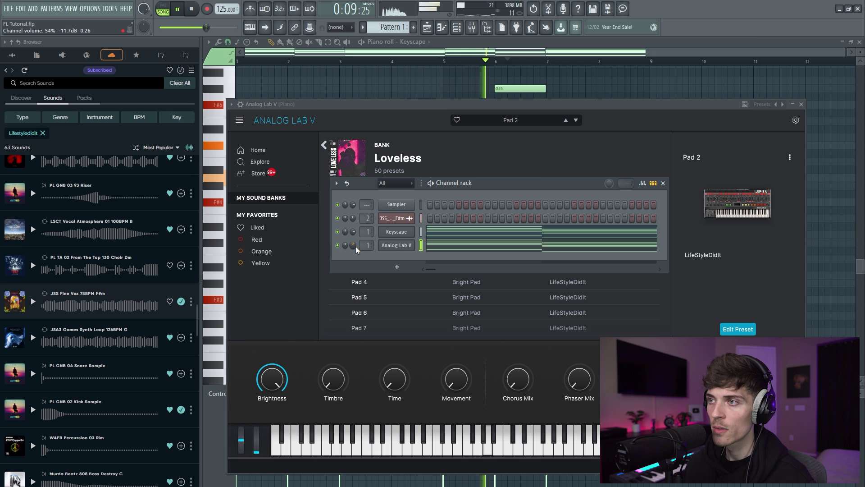
pyautogui.click(663, 185)
pyautogui.click(456, 27)
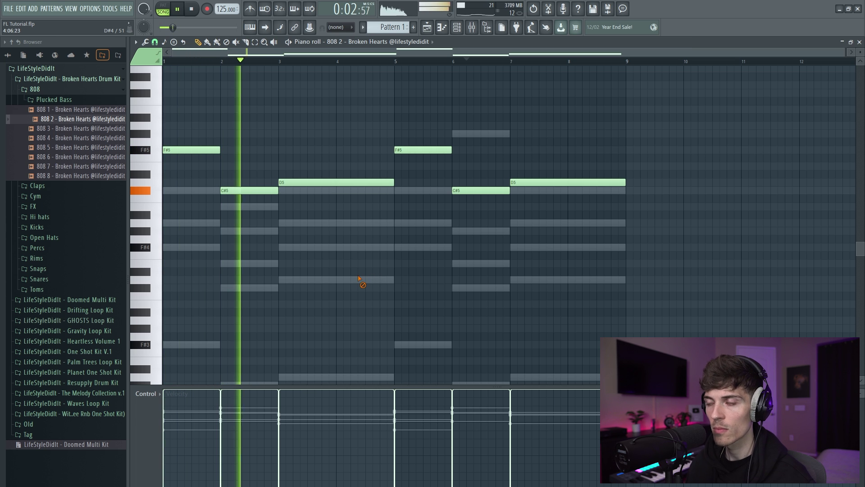
# Show the channel rack and check the 808 on the Bass mixer track
pyautogui.press('F6')
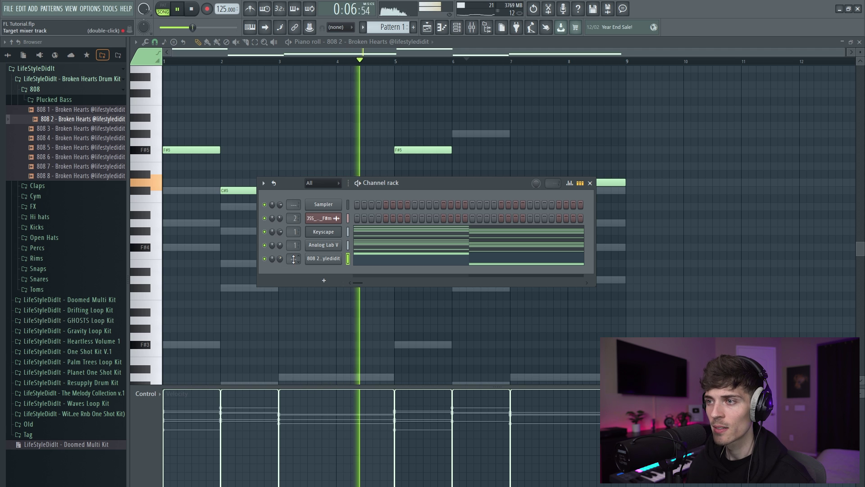
pyautogui.press('F9')
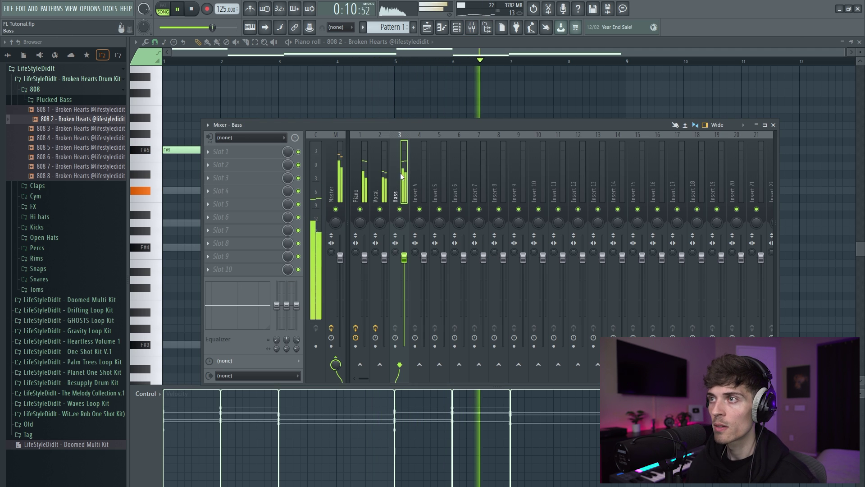
pyautogui.press('F9')
pyautogui.scroll(2, 605, 154)
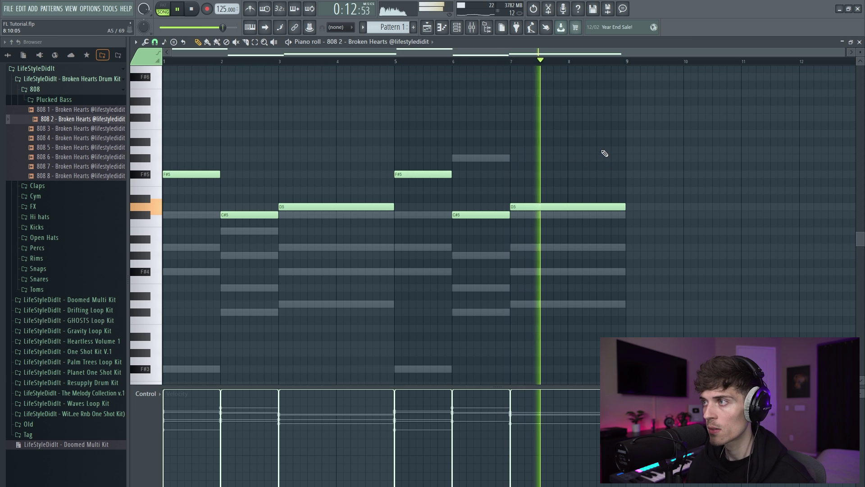
# End the 808 line with short D6 and C#6 notes and a shortened last D5
pyautogui.click(600, 109)
pyautogui.click(614, 117)
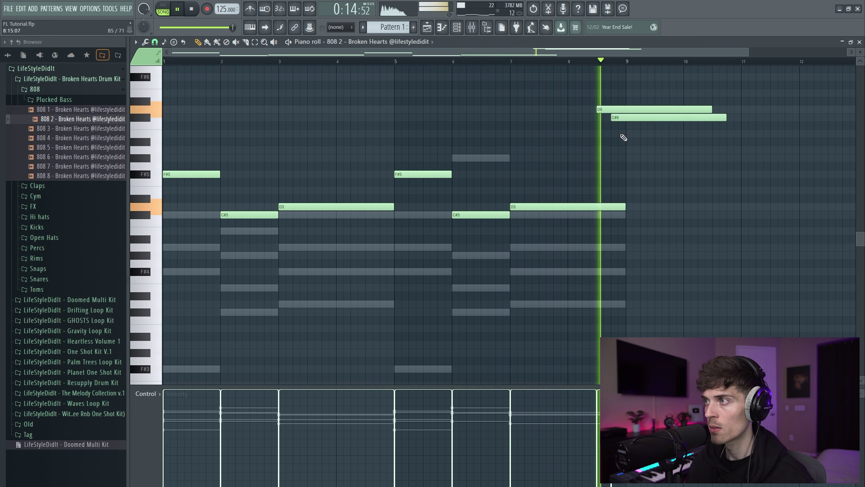
pyautogui.moveTo(727, 115); pyautogui.dragTo(624, 117)
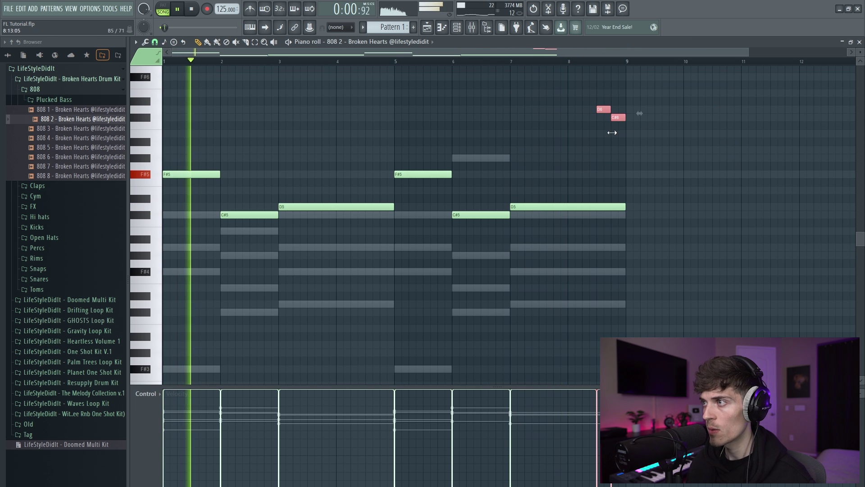
pyautogui.moveTo(626, 216); pyautogui.dragTo(596, 216)
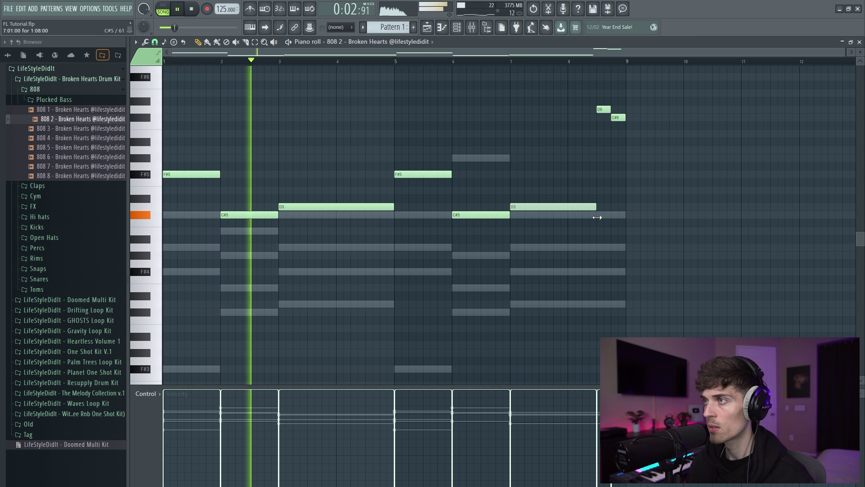
pyautogui.press('F6')
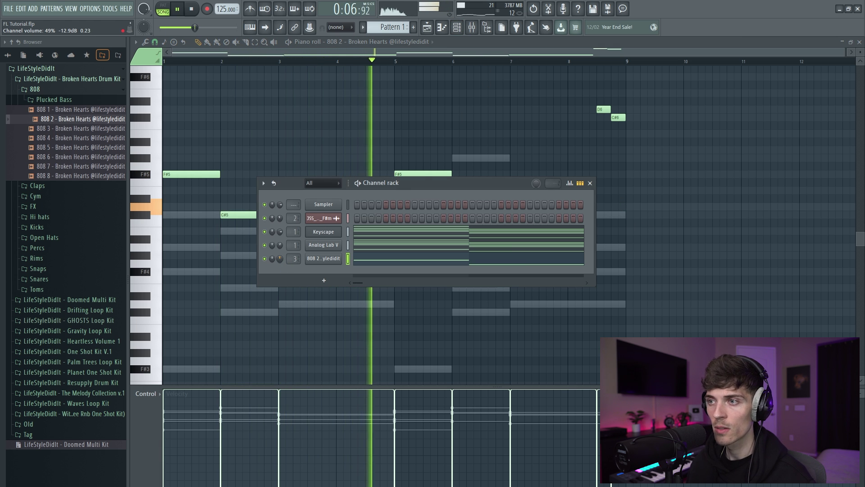
pyautogui.moveTo(292, 184); pyautogui.dragTo(338, 204)
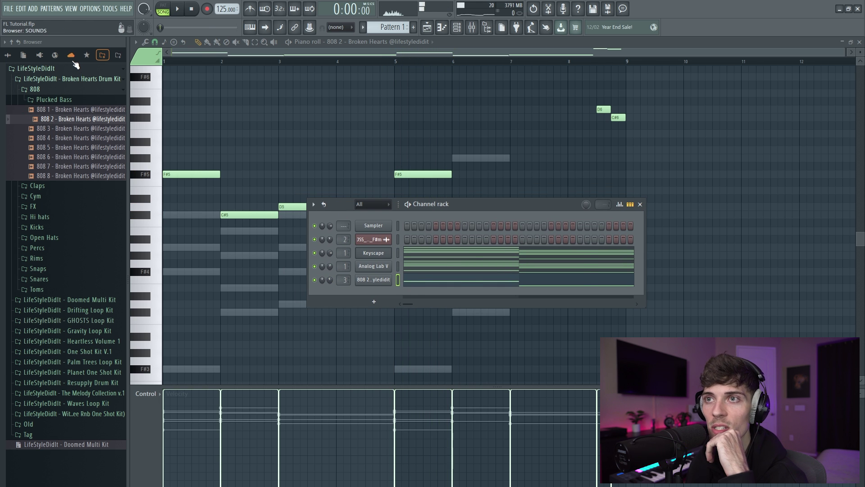
# Filter online sounds to Percussion, preview loops, and place JSA3 Closer Percussion Loop on Track 3
pyautogui.click(103, 55)
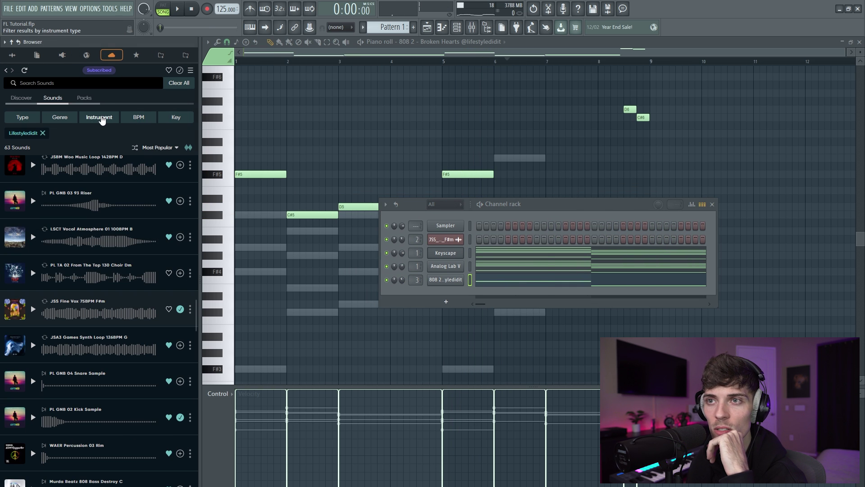
pyautogui.click(101, 120)
pyautogui.click(79, 155)
pyautogui.click(33, 246)
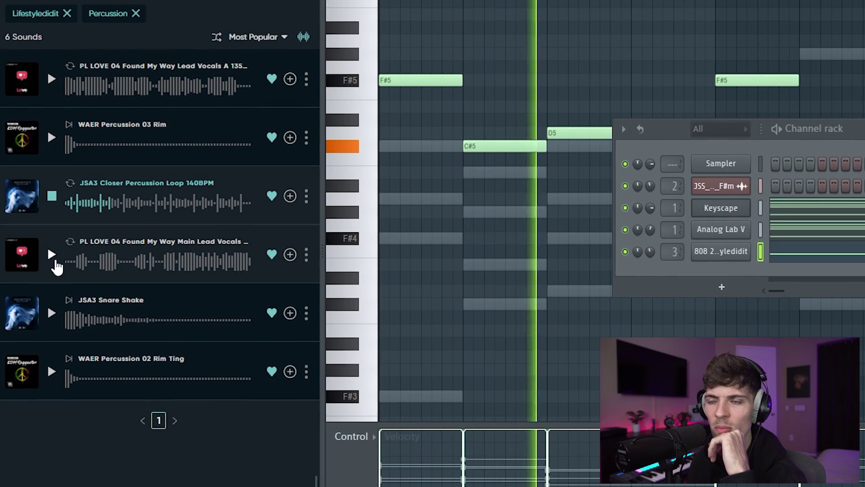
pyautogui.click(52, 255)
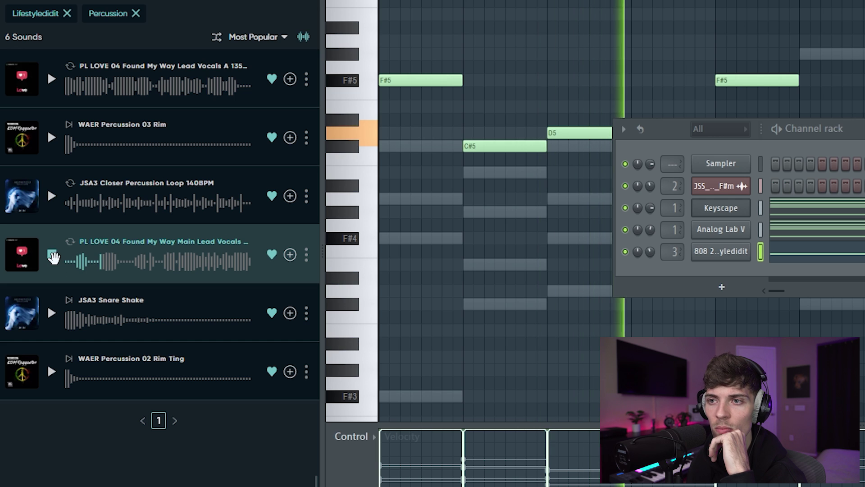
pyautogui.click(53, 313)
pyautogui.click(51, 371)
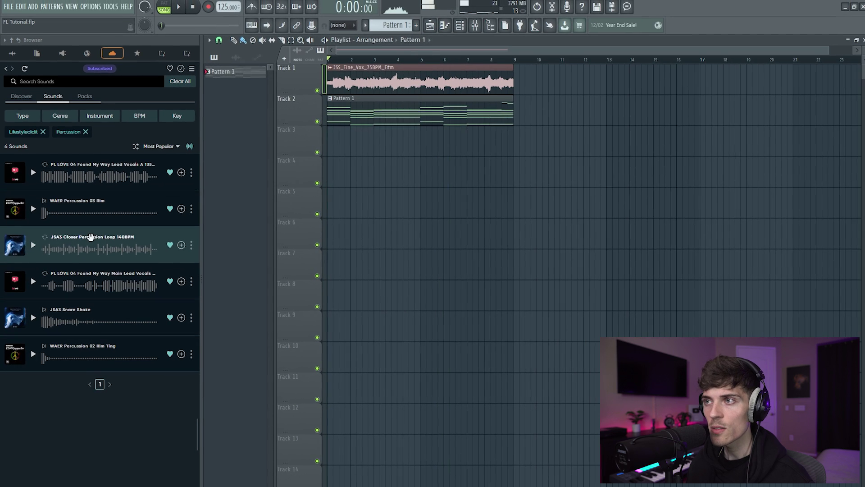
pyautogui.moveTo(89, 237); pyautogui.dragTo(399, 145)
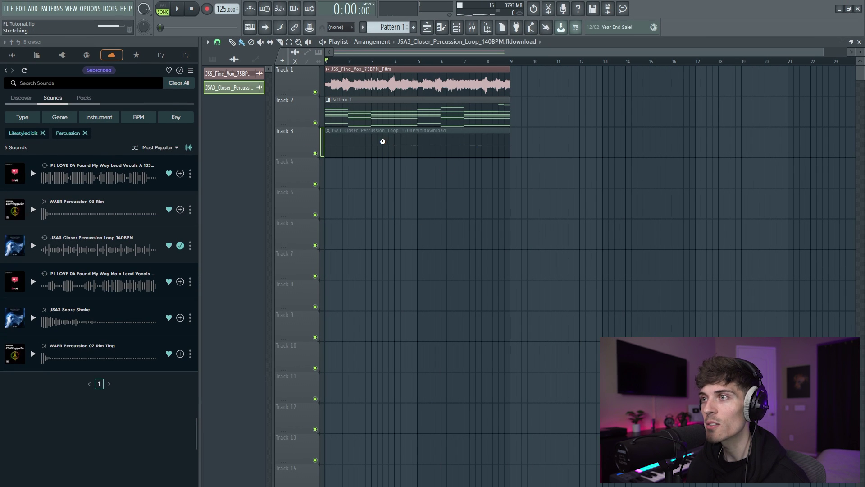
# Route the percussion loop to its own insert, cut its lows and highs by EQ, and add Fruity Reeverb 2
pyautogui.doubleClick(431, 149)
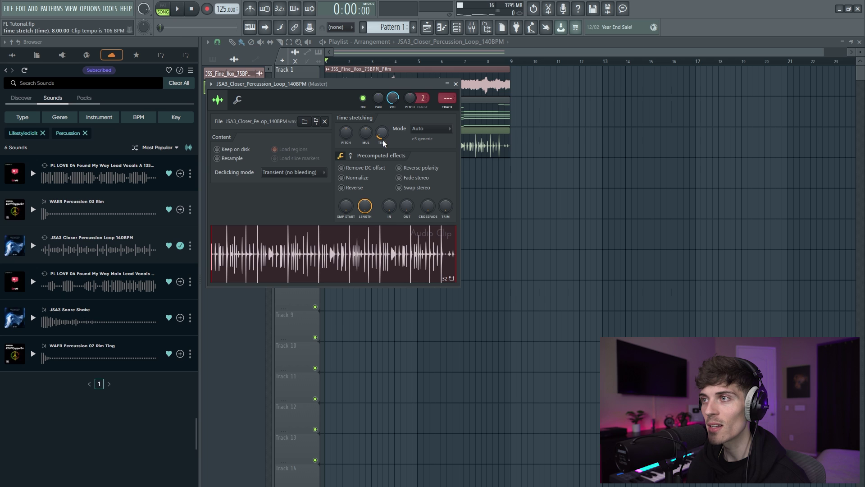
pyautogui.hotkey('ctrl', 'l')
pyautogui.moveTo(363, 223); pyautogui.dragTo(357, 223)
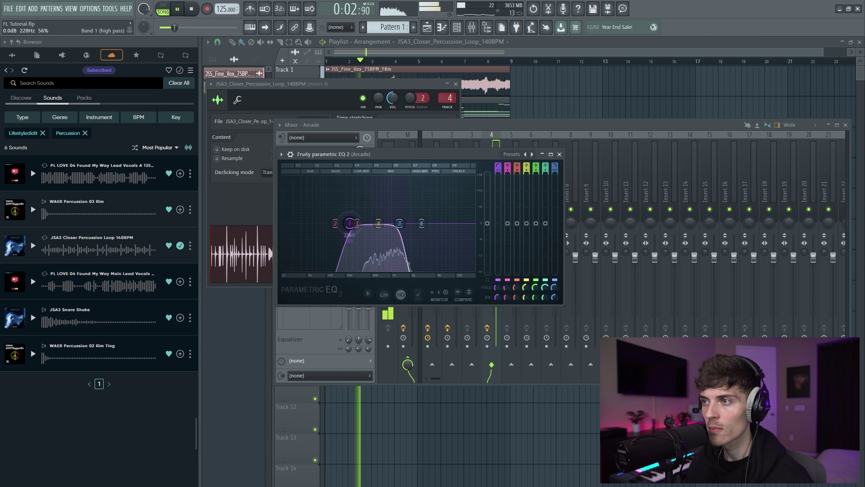
pyautogui.click(399, 223)
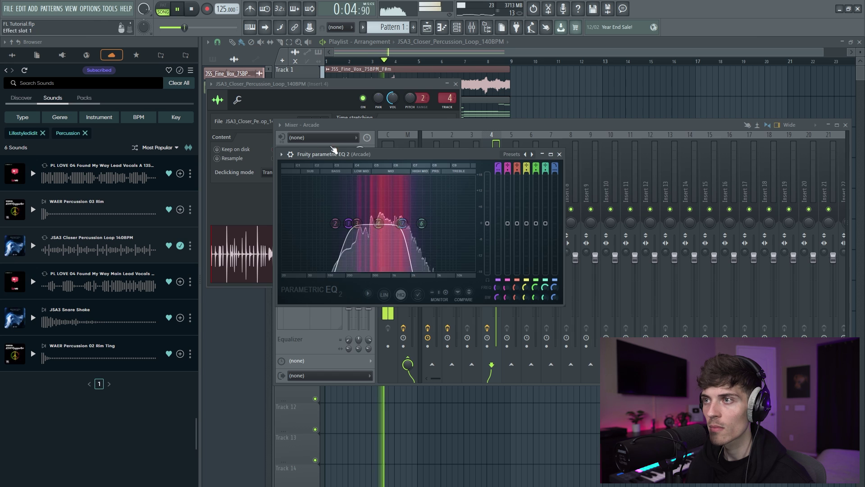
pyautogui.click(340, 132)
pyautogui.click(334, 168)
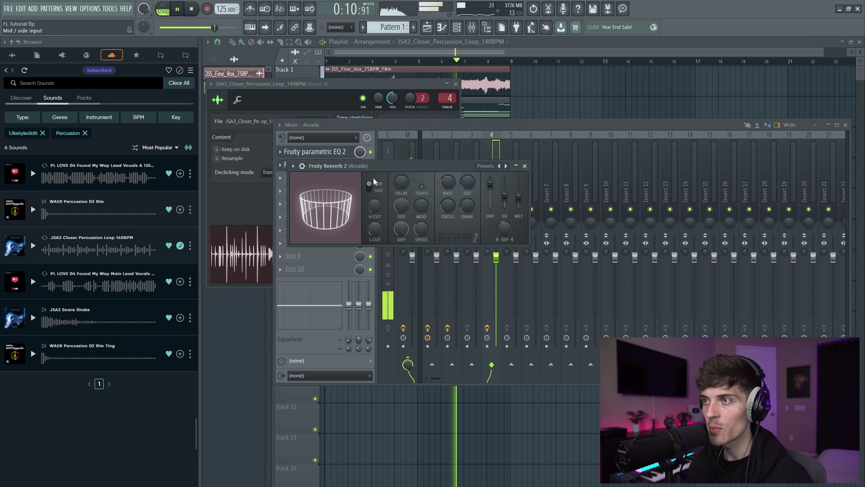
pyautogui.click(328, 154)
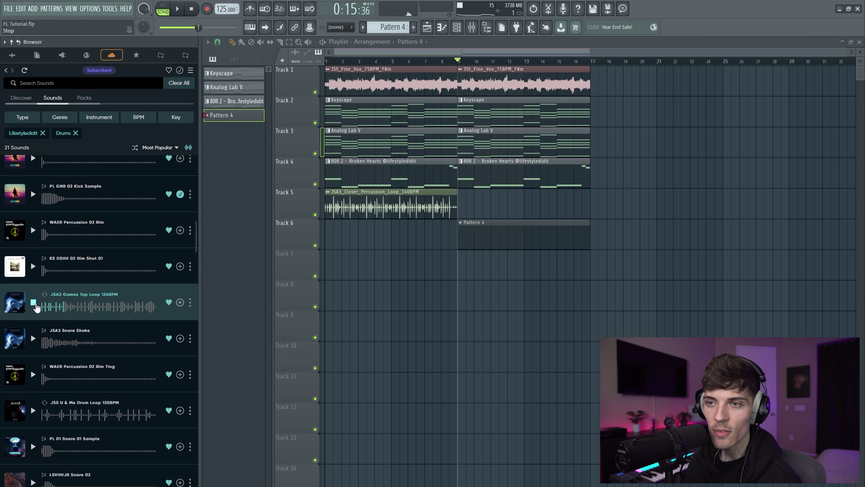
# Place the JSA3 Games Top Loop on Track 7 and rename it HH
pyautogui.moveTo(470, 276); pyautogui.dragTo(485, 282)
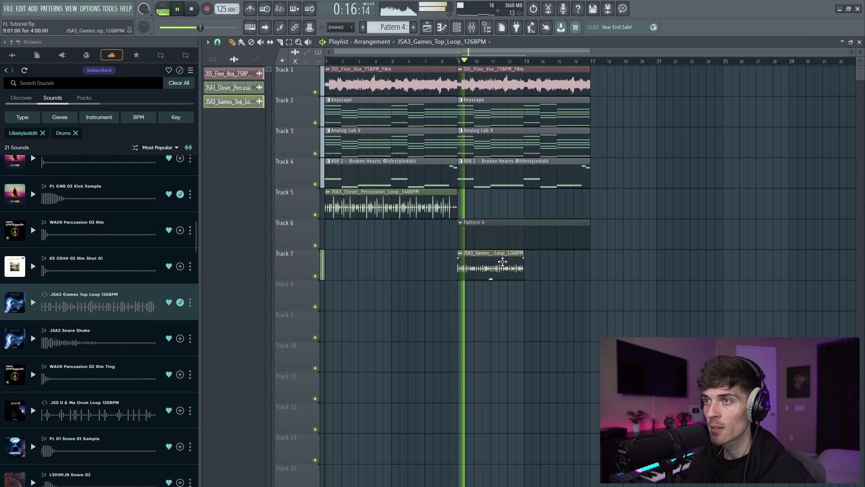
pyautogui.press('F2')
pyautogui.write('HH')
pyautogui.press('Return')
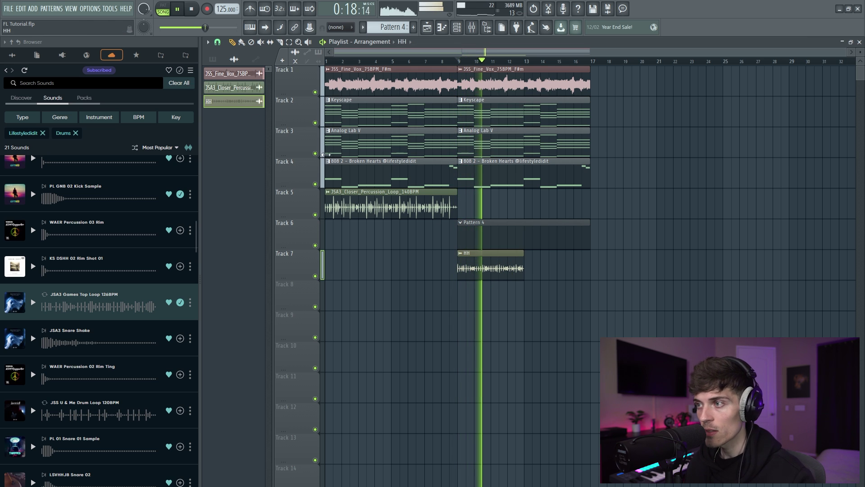
pyautogui.doubleClick(517, 272)
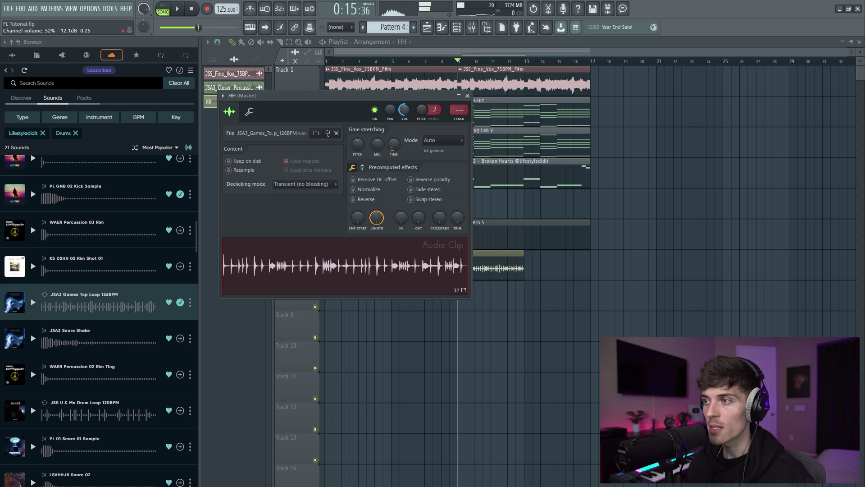
pyautogui.press('Escape')
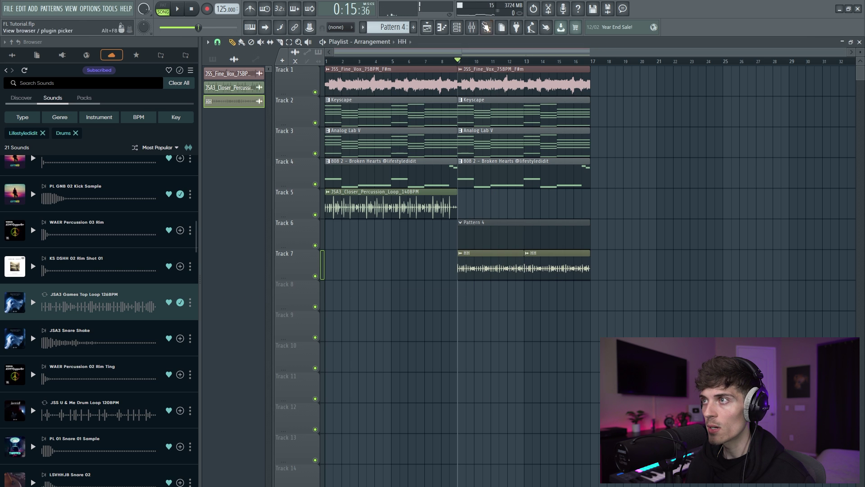
# Cut the HH loop's lows up to 272Hz with a high-pass in Parametric EQ 2
pyautogui.click(457, 27)
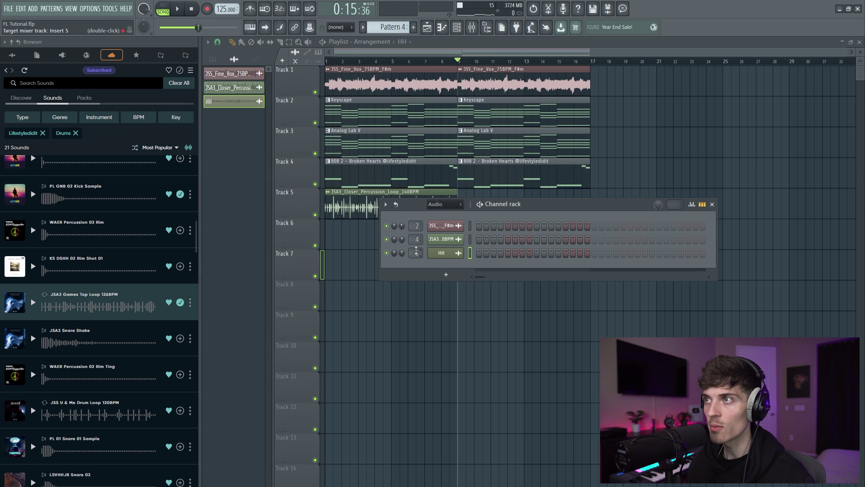
pyautogui.doubleClick(417, 252)
pyautogui.moveTo(289, 206); pyautogui.dragTo(357, 212)
pyautogui.press('space')
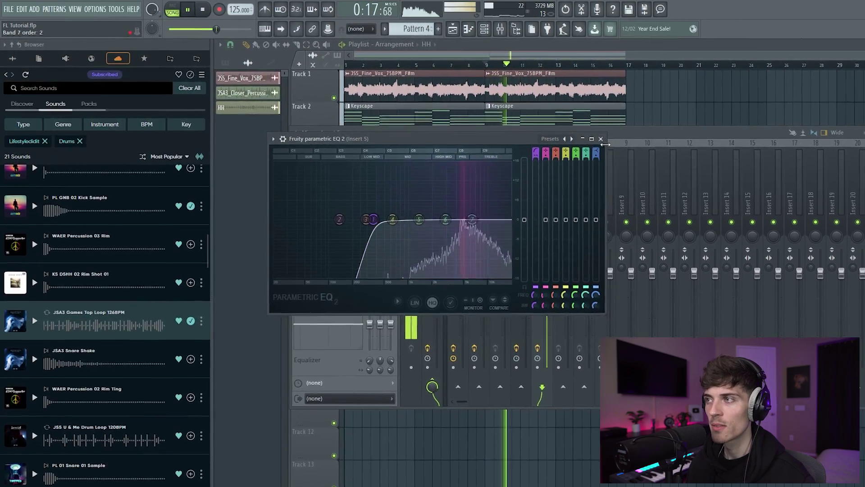
pyautogui.click(600, 139)
pyautogui.press('F9')
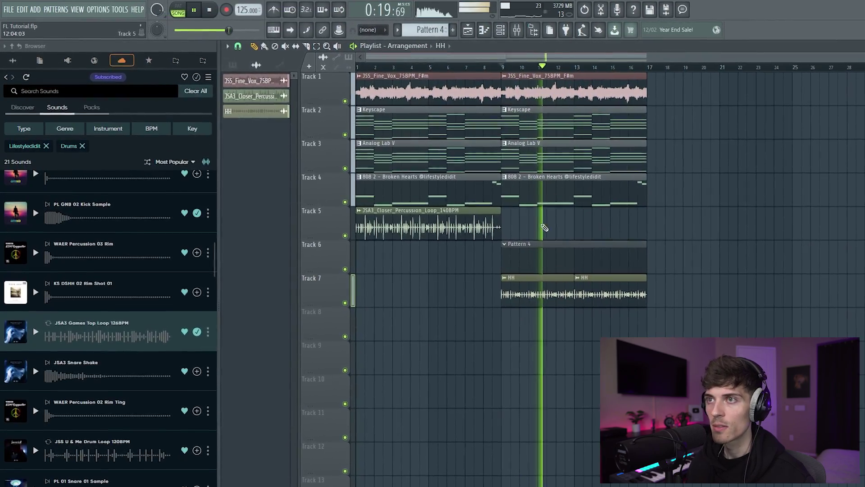
pyautogui.click(176, 60)
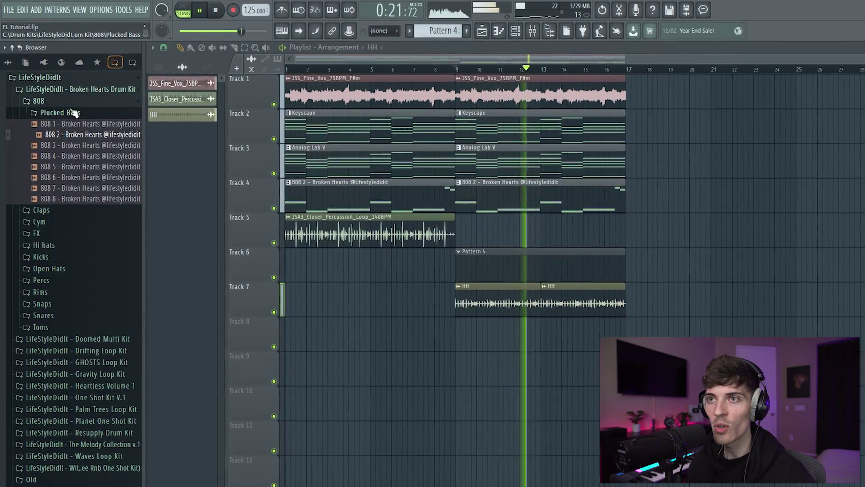
# Load the Snare 2 sample from the Broken Hearts Snares folder
pyautogui.click(39, 101)
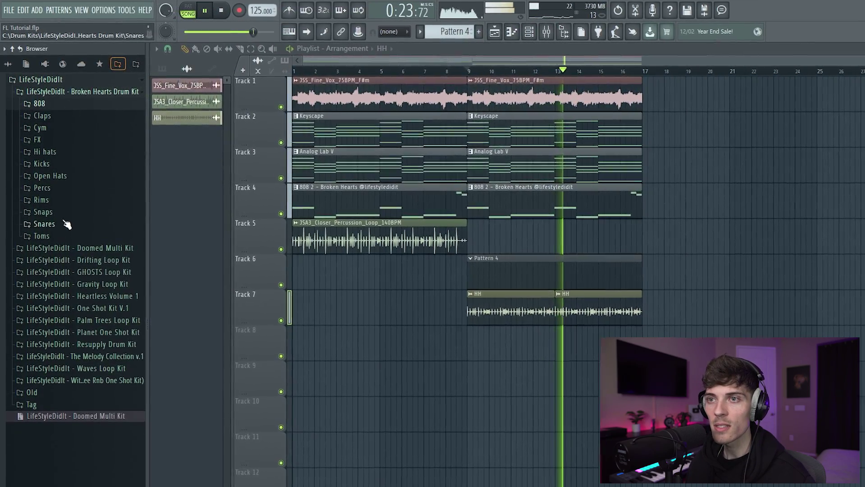
pyautogui.click(64, 224)
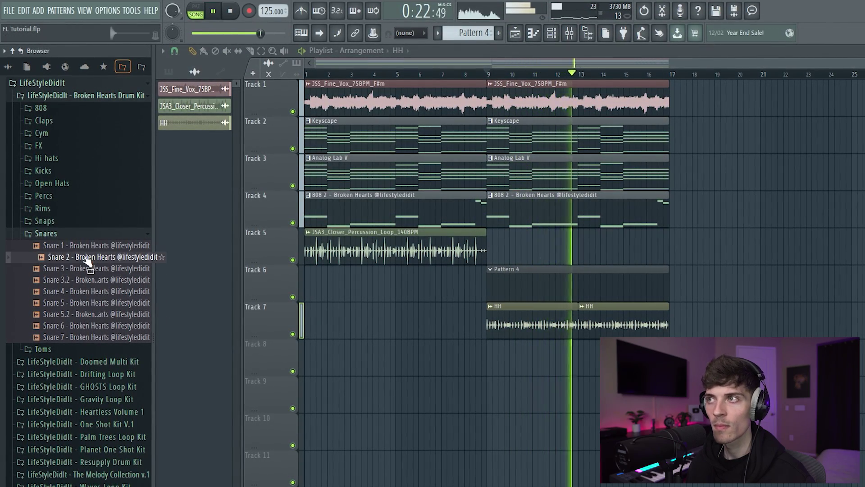
pyautogui.moveTo(674, 49); pyautogui.dragTo(549, 42)
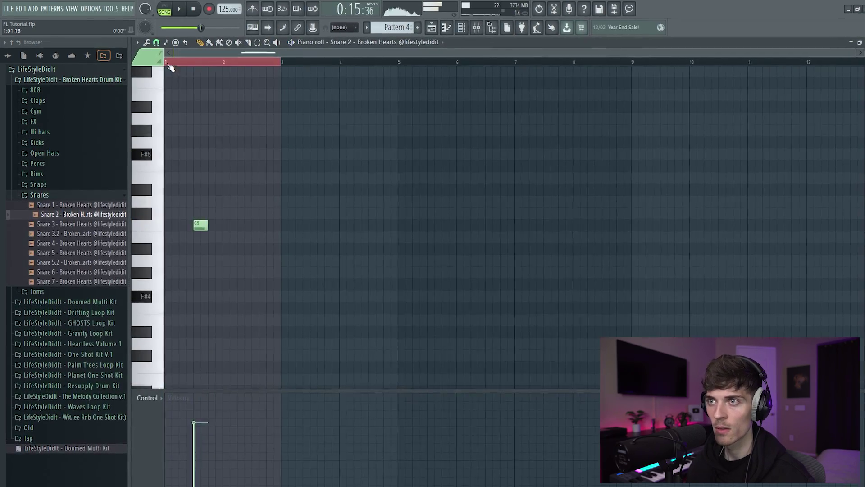
# Repeat the C5 snare note once per bar across eight bars
pyautogui.hotkey('ctrl', 'a')
pyautogui.press('space')
pyautogui.hotkey('ctrl', 'b')
pyautogui.hotkey('ctrl', 'b')
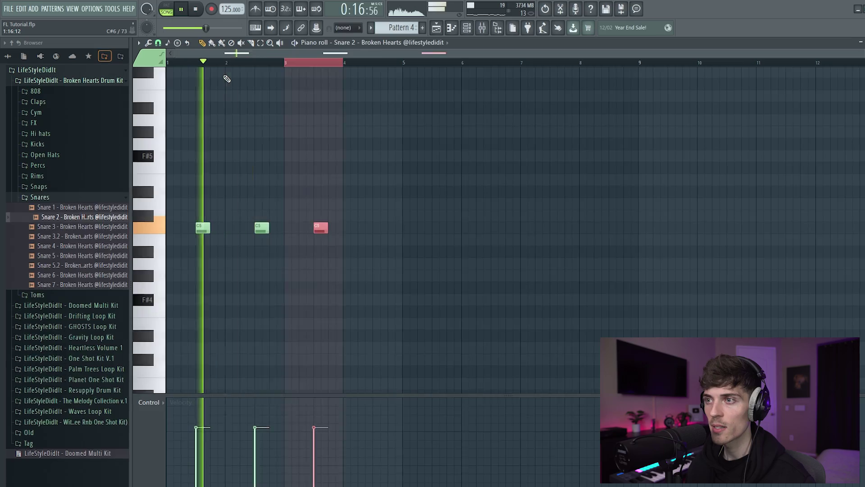
pyautogui.hotkey('ctrl', 'b')
pyautogui.hotkey('ctrl', 'b')
pyautogui.hotkey('ctrl', 'b')
pyautogui.hotkey('ctrl', 'b')
pyautogui.hotkey('ctrl', 'b')
pyautogui.hotkey('ctrl', 'd')
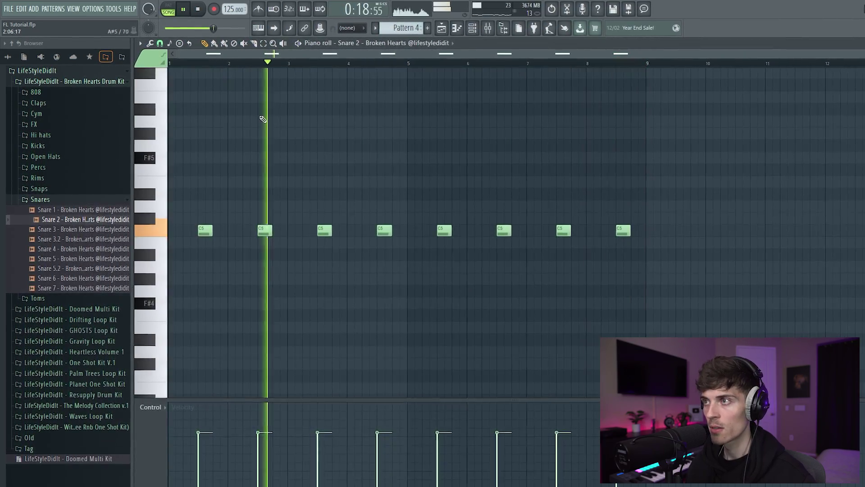
pyautogui.click(487, 28)
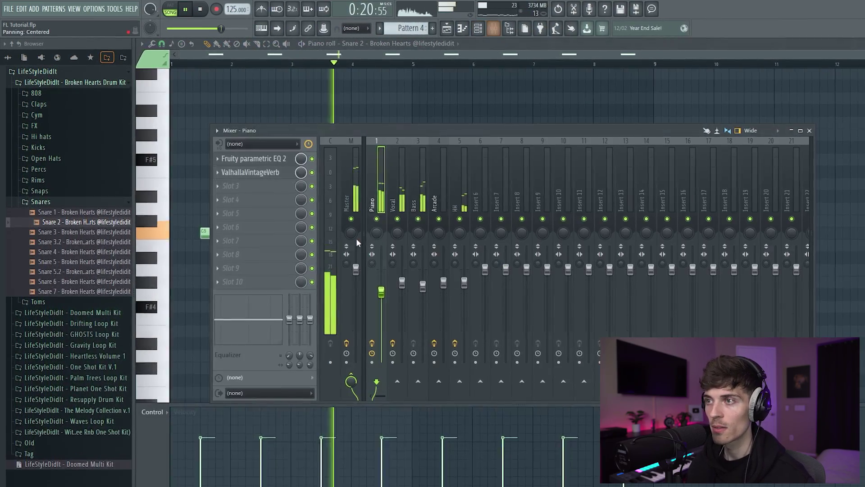
pyautogui.click(492, 27)
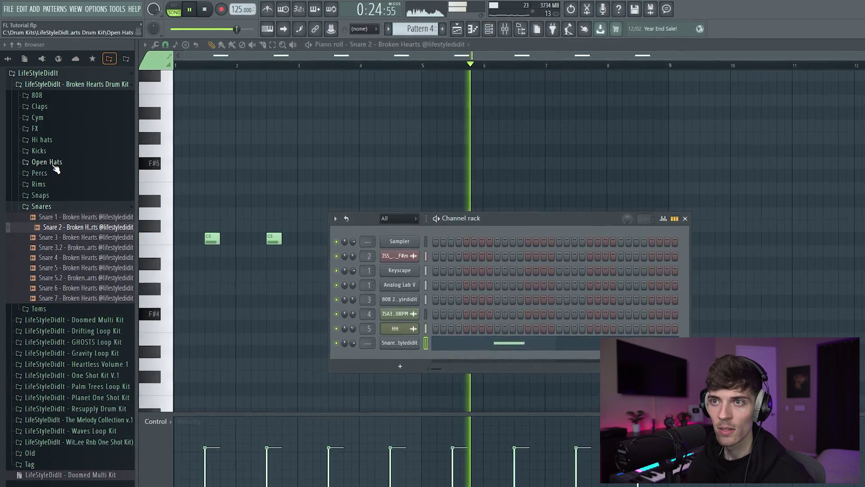
# Add Open Hat 2 as a new channel and open its notes
pyautogui.click(54, 164)
pyautogui.click(79, 183)
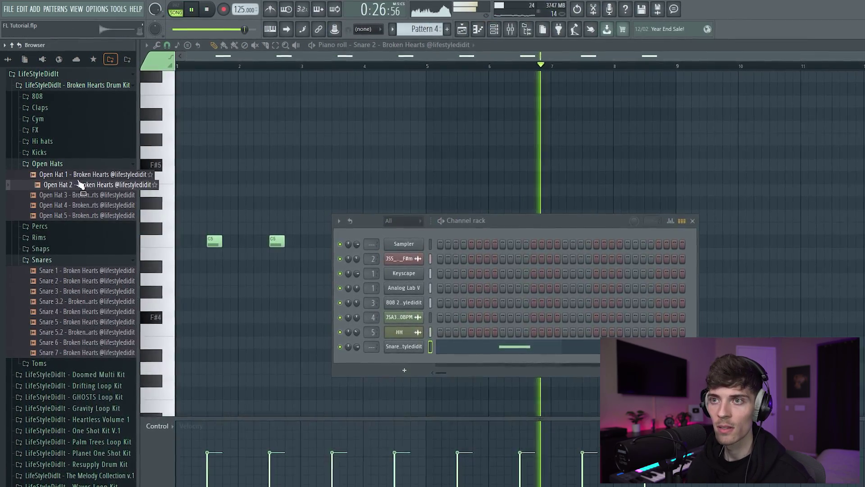
pyautogui.moveTo(80, 184)
pyautogui.mouseDown()
pyautogui.moveTo(329, 293)
pyautogui.moveTo(379, 358)
pyautogui.mouseUp()
pyautogui.rightClick(441, 355)
pyautogui.click(442, 367)
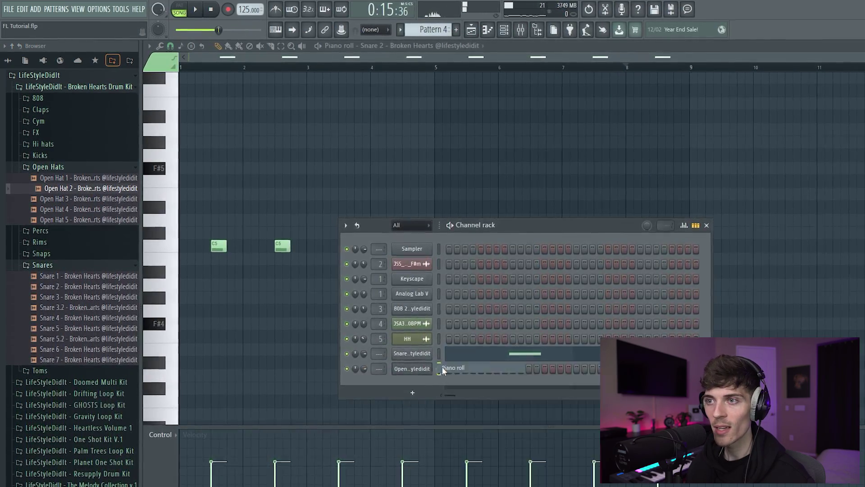
pyautogui.press('space')
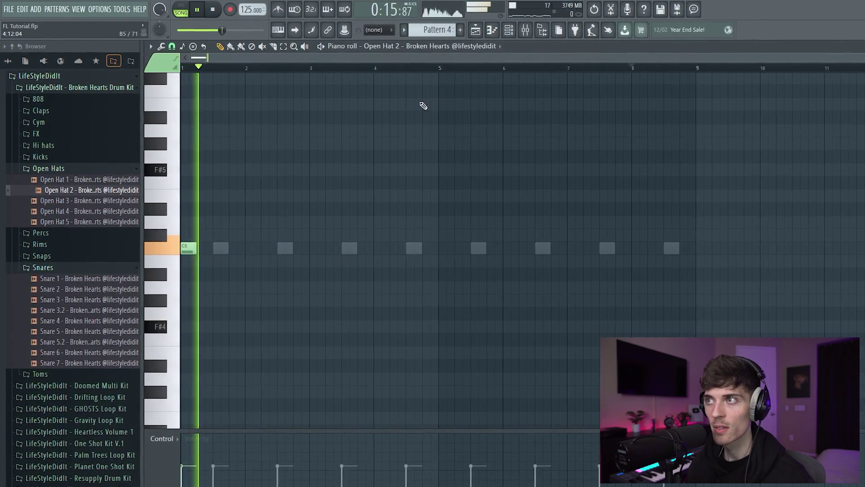
# Add LS - R Kick 15 from Resupply's Kicks 2.0 folder as a new channel
pyautogui.press('F6')
pyautogui.scroll(-5, 373, 377)
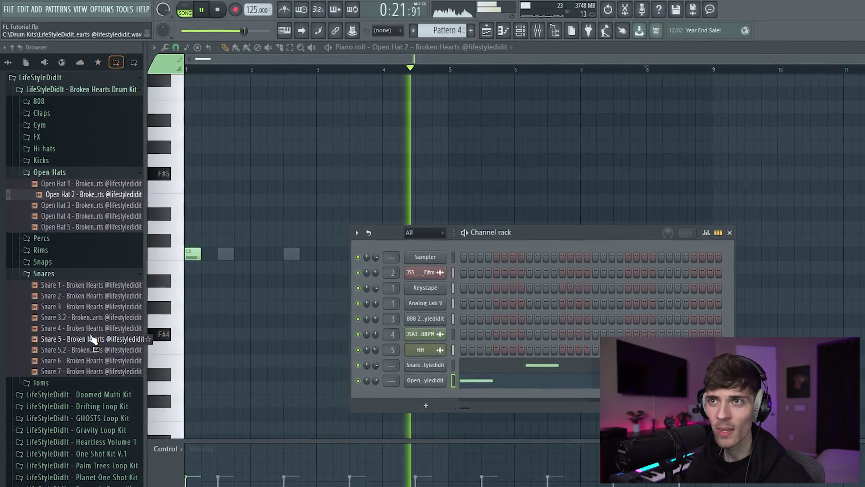
pyautogui.click(98, 90)
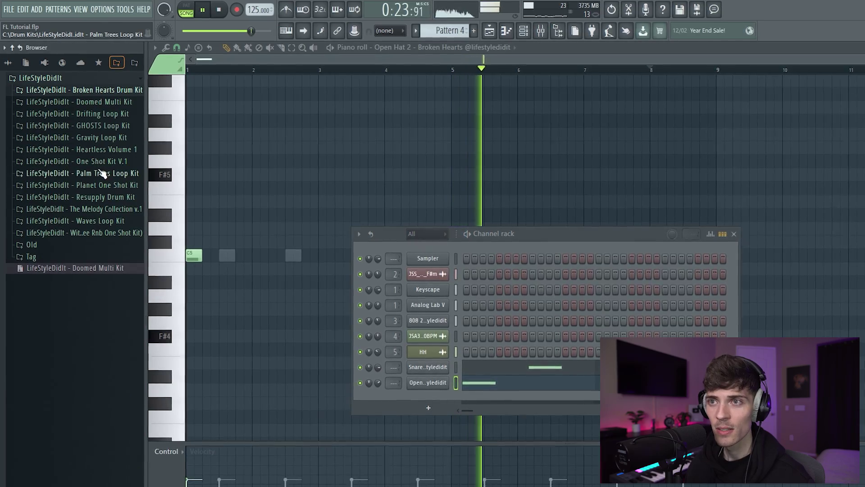
pyautogui.click(81, 198)
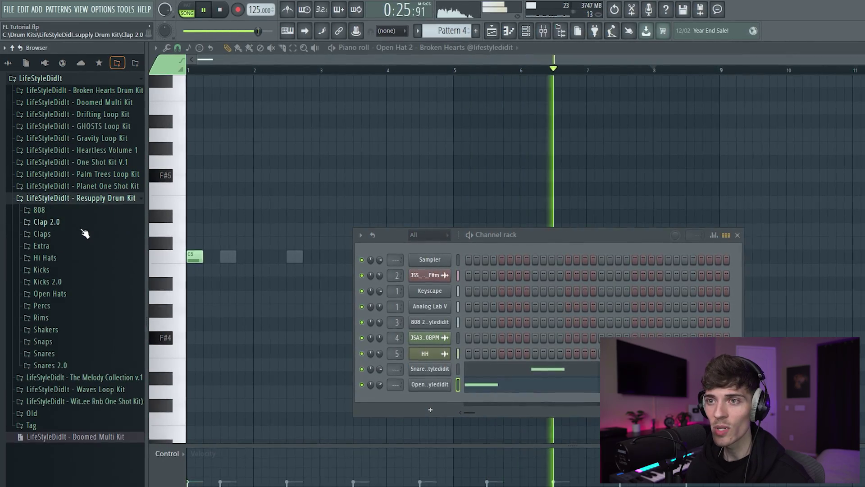
pyautogui.click(47, 282)
pyautogui.moveTo(69, 294); pyautogui.dragTo(69, 299)
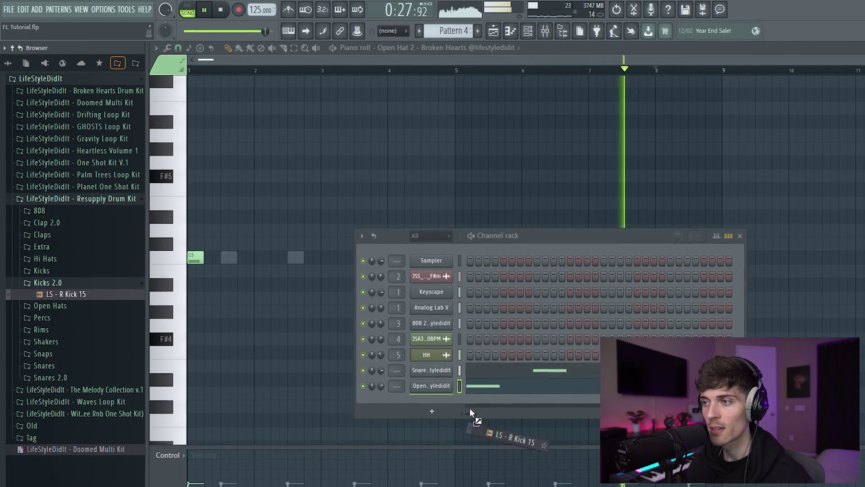
pyautogui.moveTo(443, 401); pyautogui.dragTo(440, 405)
# Draw seven C5 kick notes spread across bars 2 through 8
pyautogui.click(482, 403)
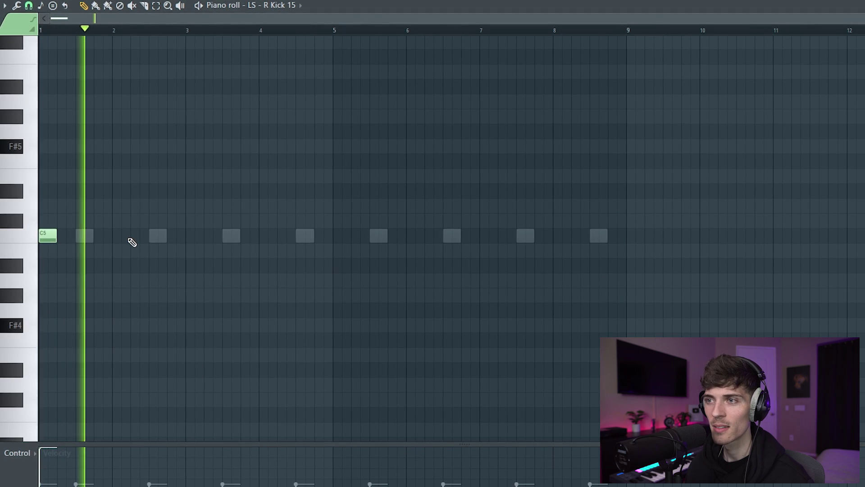
pyautogui.click(135, 235)
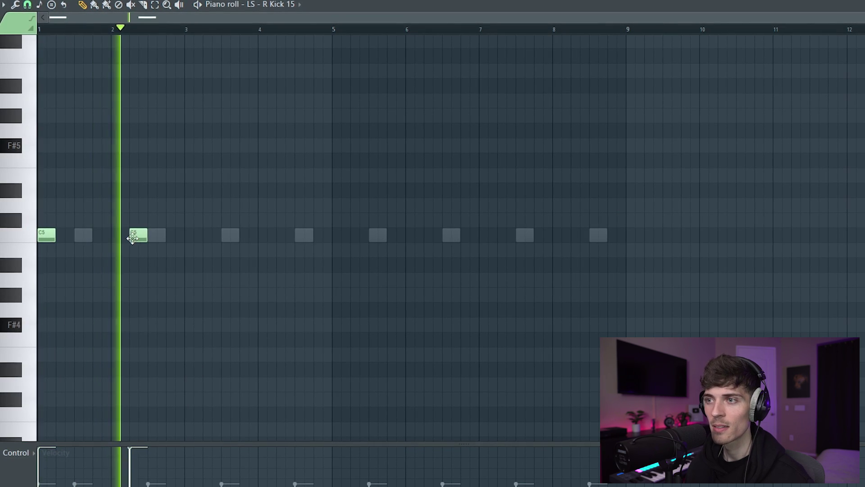
pyautogui.click(191, 235)
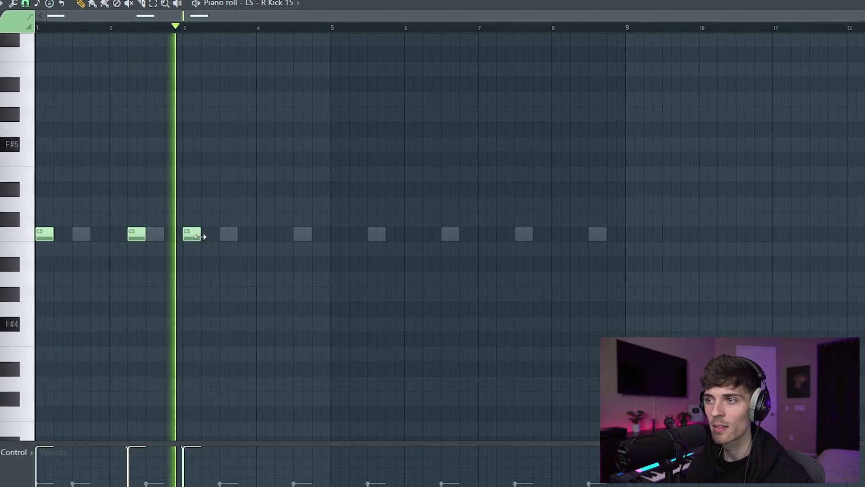
pyautogui.click(278, 235)
pyautogui.click(337, 233)
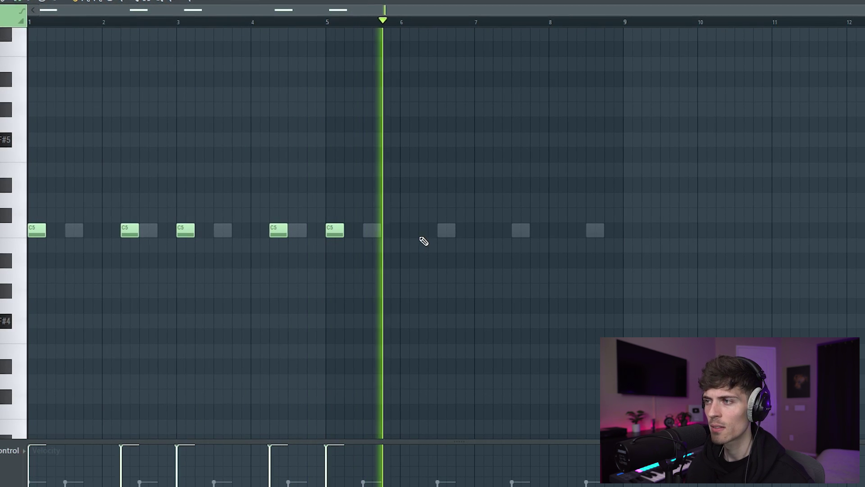
pyautogui.click(424, 231)
pyautogui.click(481, 229)
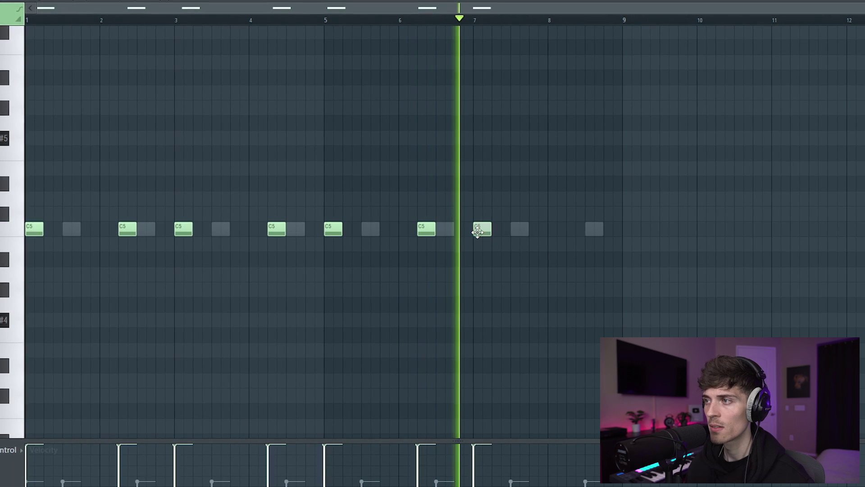
pyautogui.click(573, 231)
# Raise the fader on mixer insert 5 (HH) while the song plays
pyautogui.press('F9')
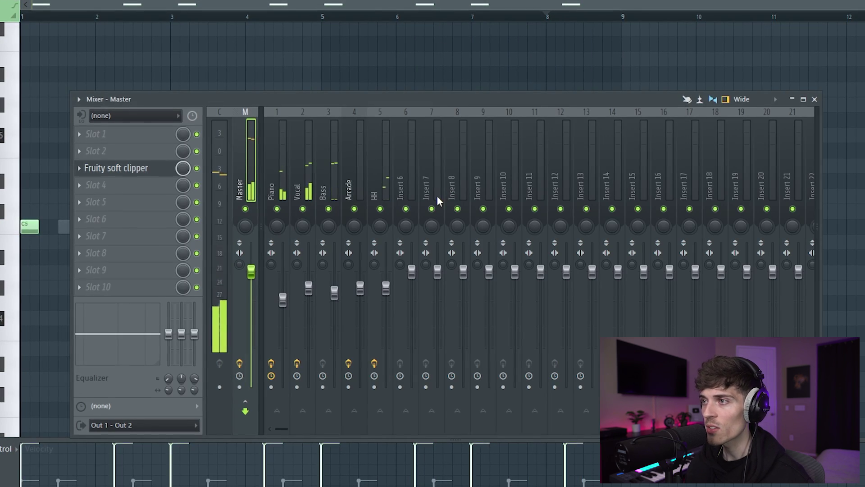
pyautogui.click(382, 177)
pyautogui.press('space')
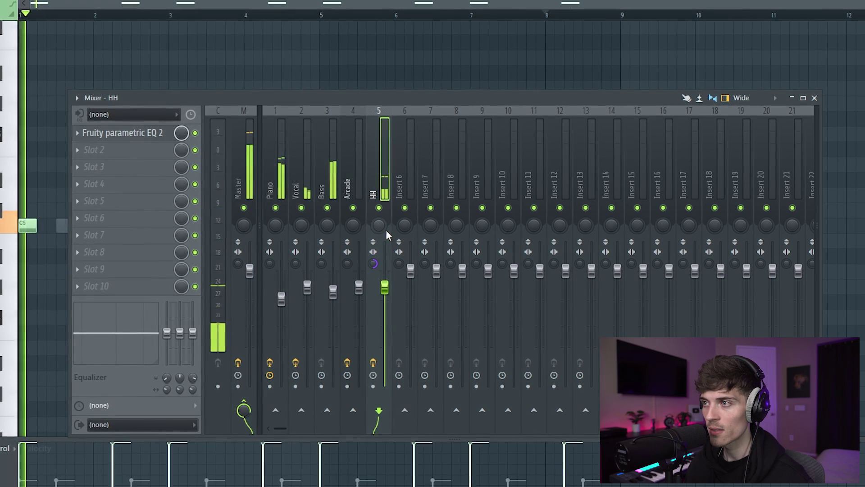
pyautogui.moveTo(383, 288); pyautogui.dragTo(383, 270)
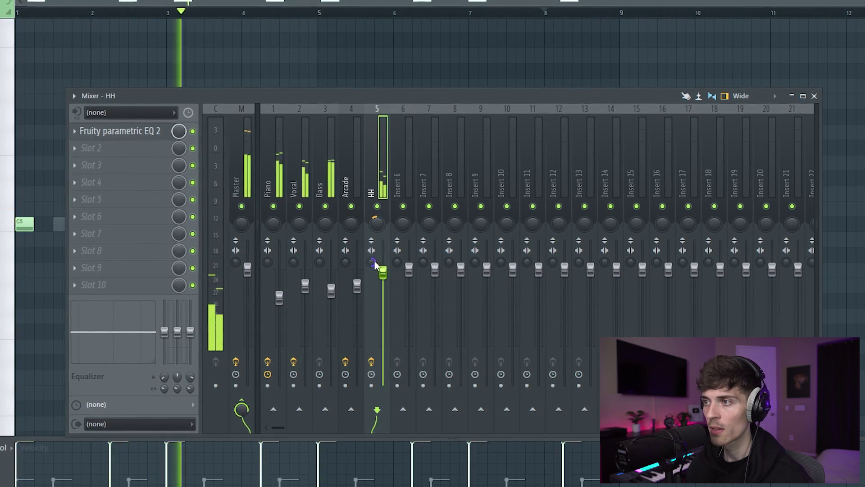
pyautogui.press('F9')
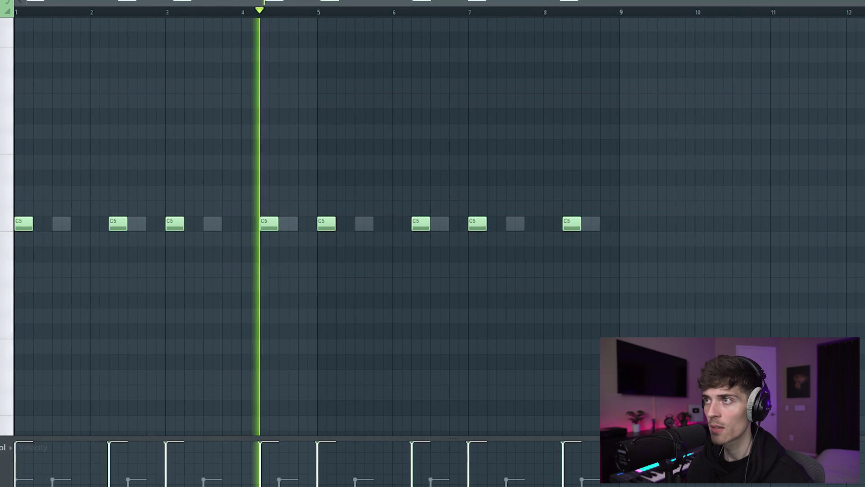
pyautogui.press('F6')
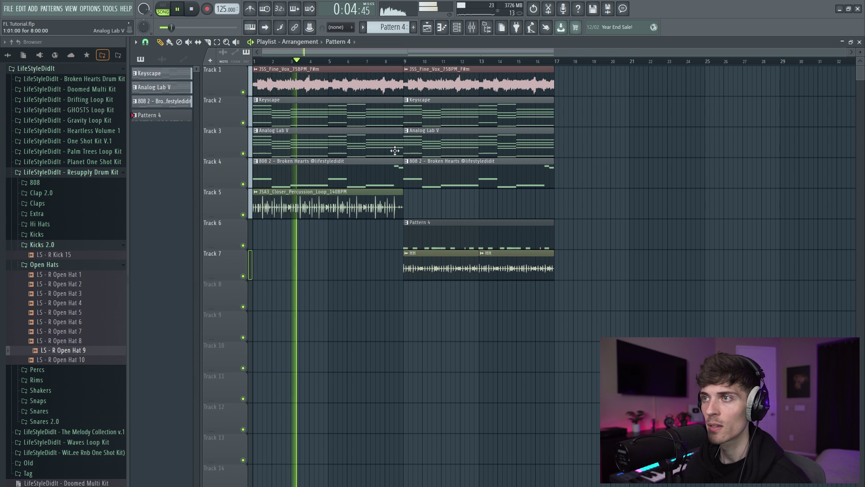
# Delete the first Keyscape clip and place the FX riser PL GNB 03 93 Riser on Track 8
pyautogui.rightClick(347, 113)
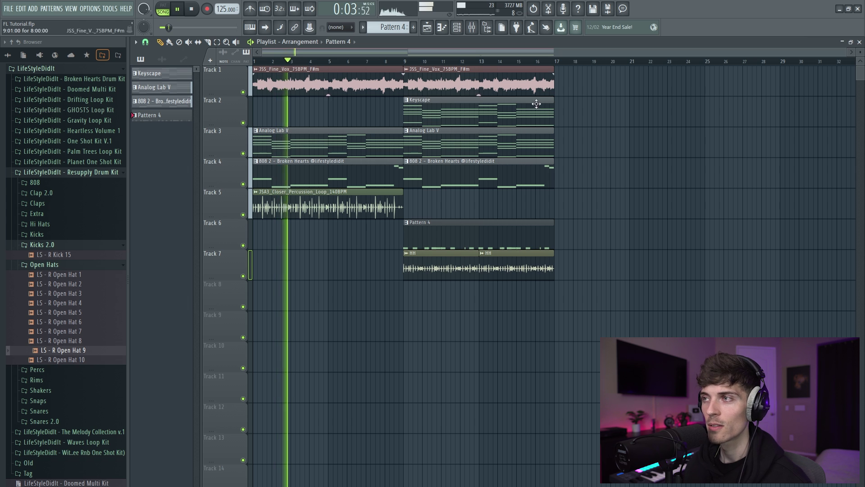
pyautogui.click(71, 56)
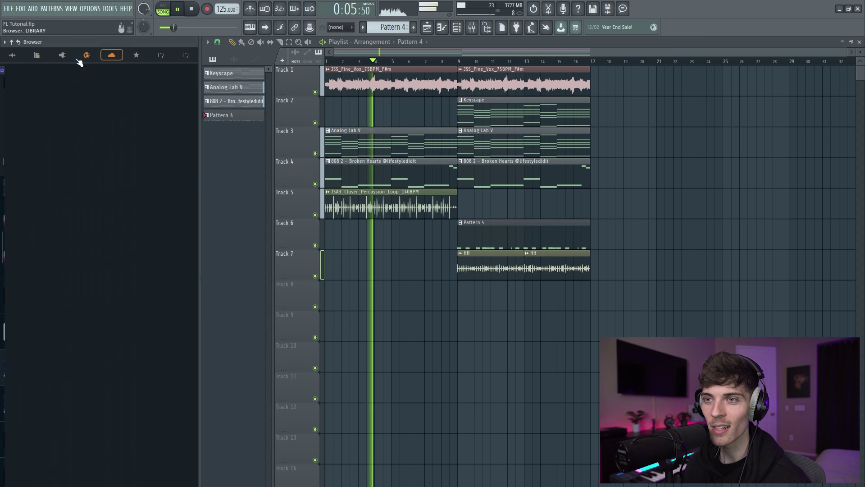
pyautogui.click(99, 117)
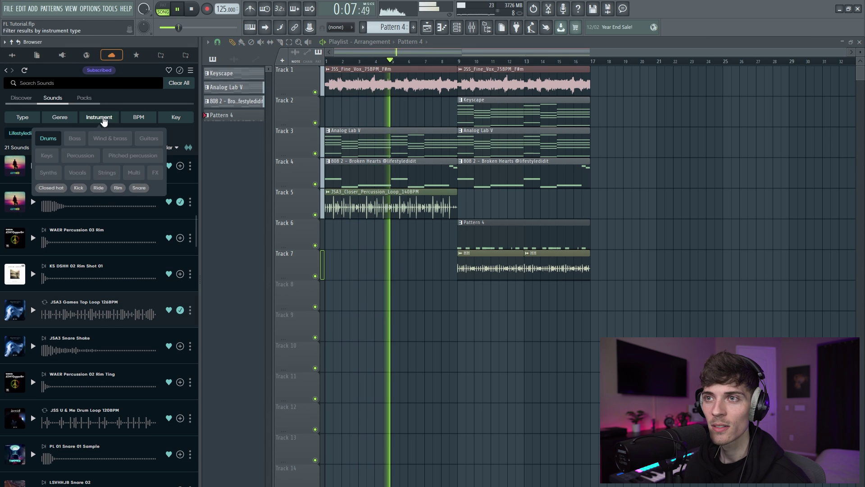
pyautogui.click(155, 173)
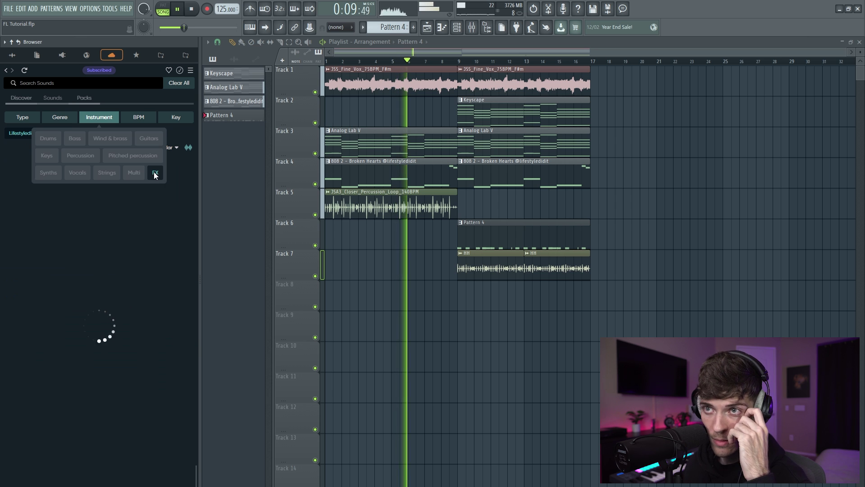
pyautogui.moveTo(98, 247); pyautogui.dragTo(418, 297)
pyautogui.scroll(3, 427, 66)
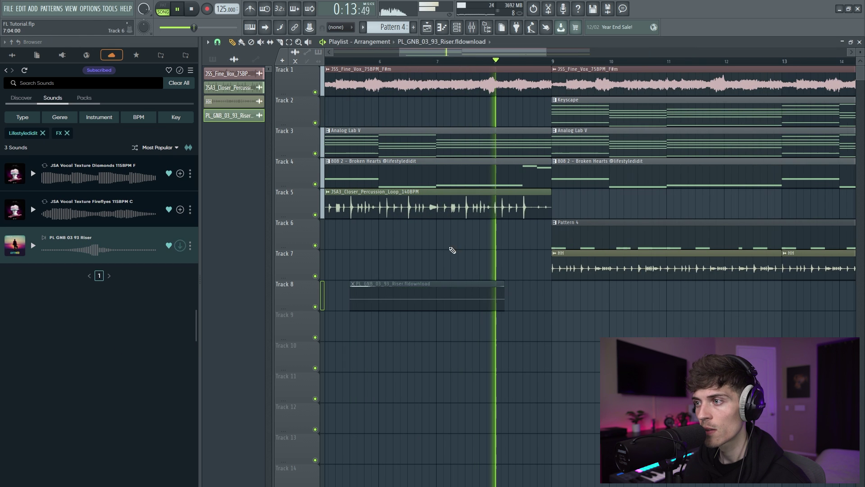
# Slide the riser clip to start near bar 8
pyautogui.moveTo(436, 301); pyautogui.dragTo(538, 303)
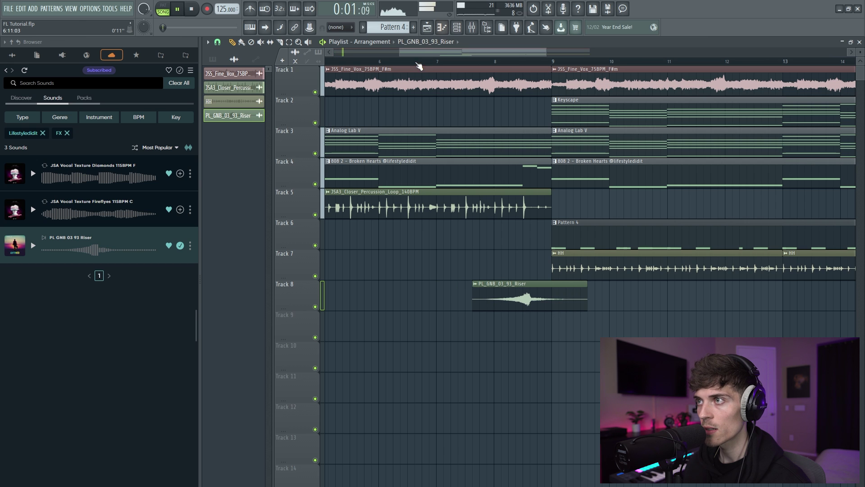
pyautogui.click(501, 284)
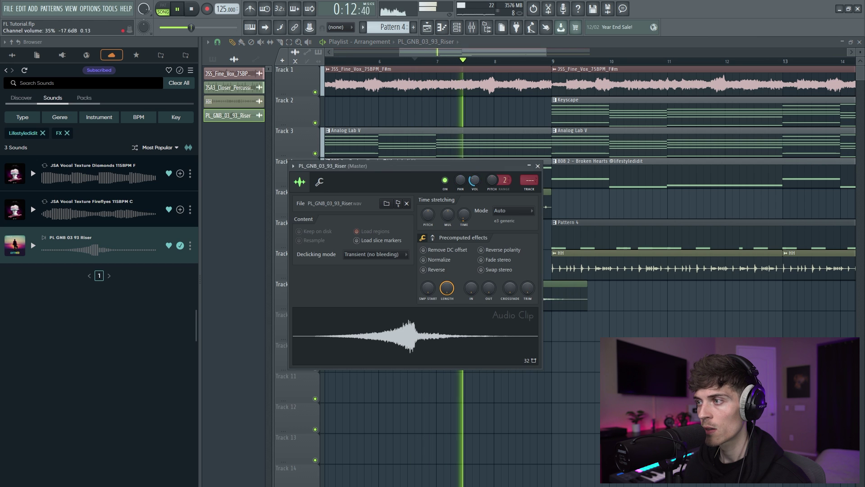
pyautogui.click(537, 165)
pyautogui.moveTo(555, 315); pyautogui.dragTo(561, 302)
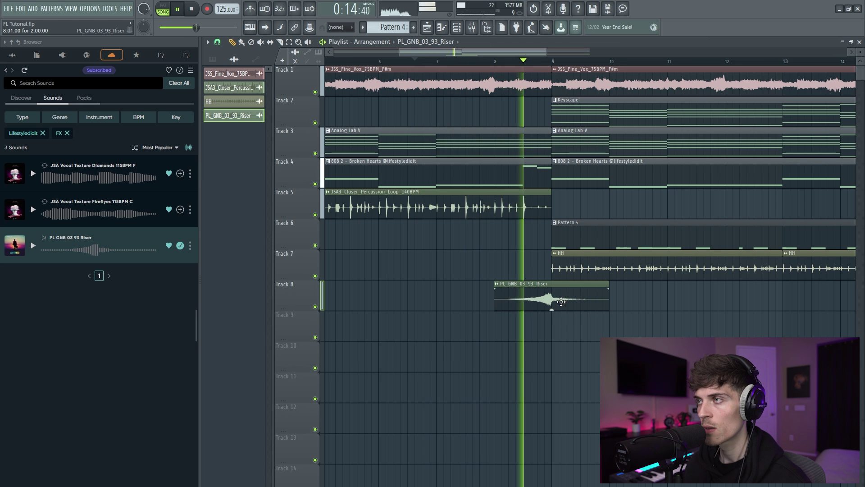
pyautogui.scroll(2, 561, 302)
pyautogui.scroll(3, 561, 302)
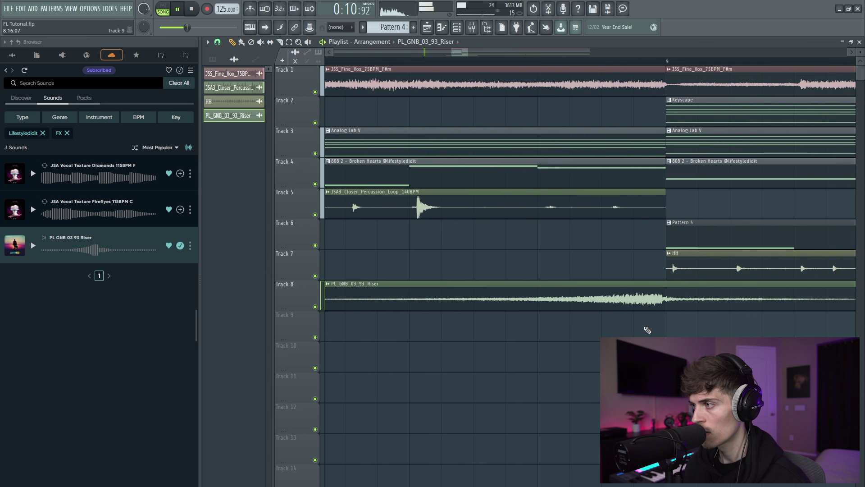
# Set the riser sample's time stretching to stretch mode
pyautogui.click(603, 284)
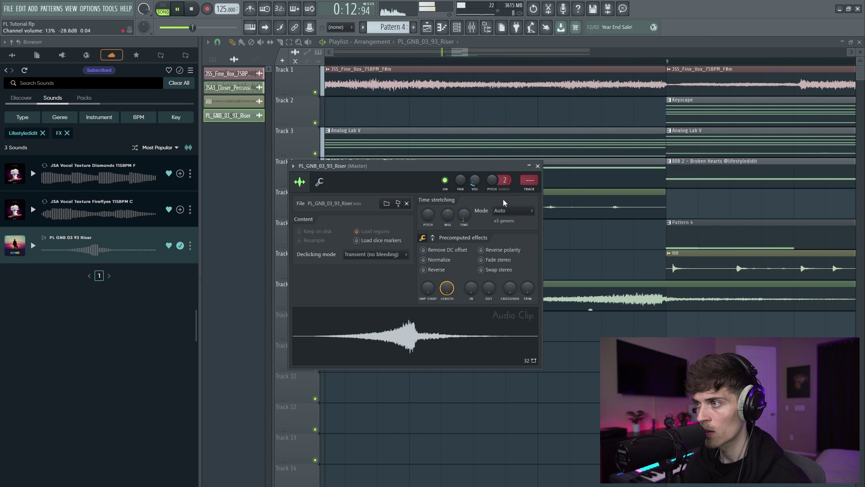
pyautogui.click(504, 210)
pyautogui.click(503, 237)
pyautogui.click(537, 165)
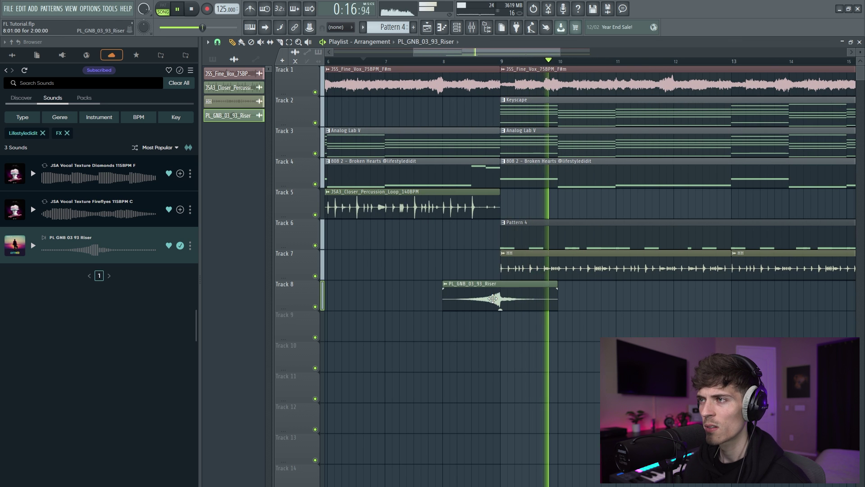
pyautogui.click(447, 284)
pyautogui.click(538, 165)
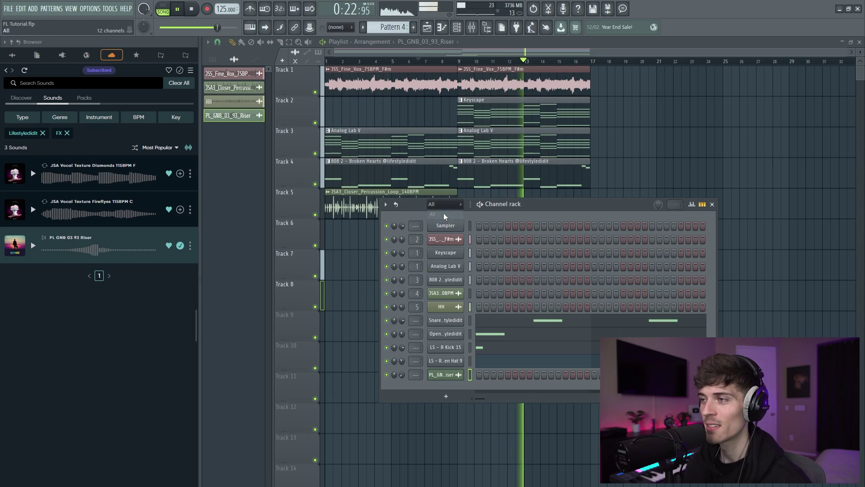
# Duplicate all clips in bars 9–17 and move the copy to start at bar 17
pyautogui.press('F6')
pyautogui.moveTo(622, 338); pyautogui.dragTo(458, 66)
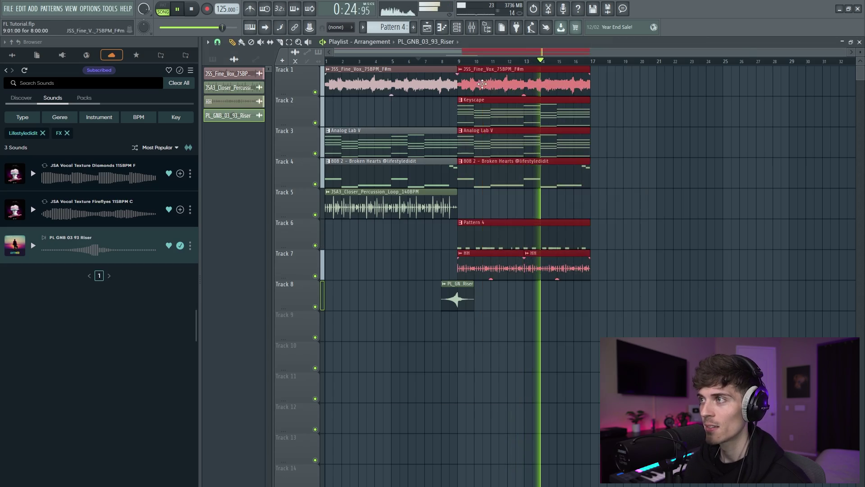
pyautogui.hotkey('ctrl', 'b')
pyautogui.moveTo(634, 93); pyautogui.dragTo(598, 66)
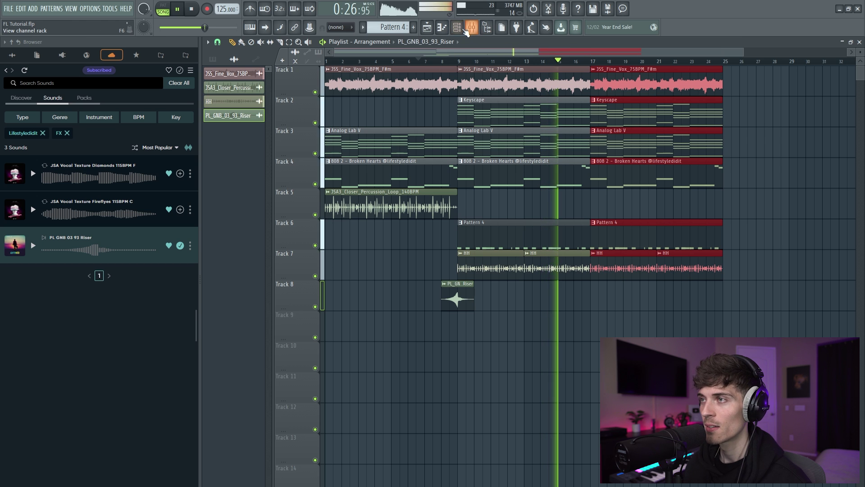
pyautogui.click(465, 30)
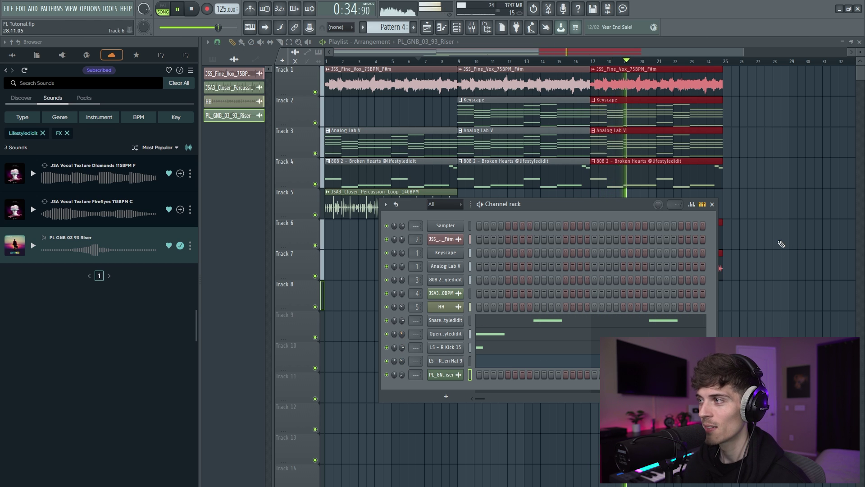
pyautogui.click(781, 244)
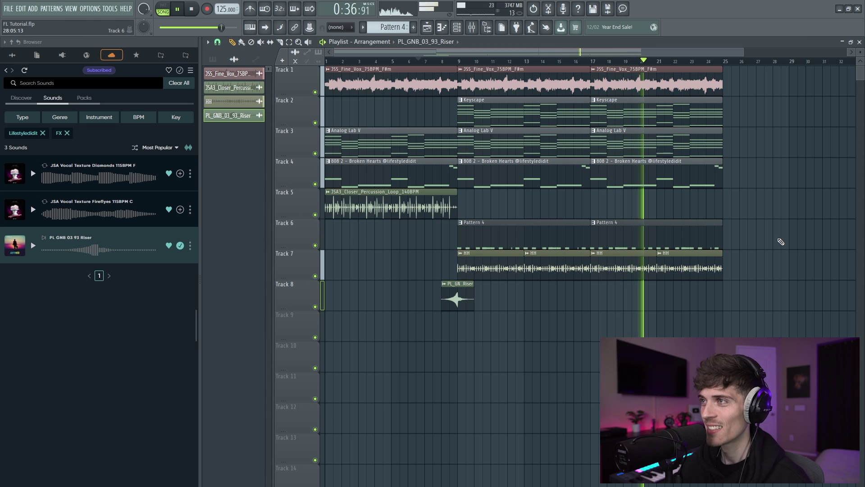
pyautogui.click(456, 28)
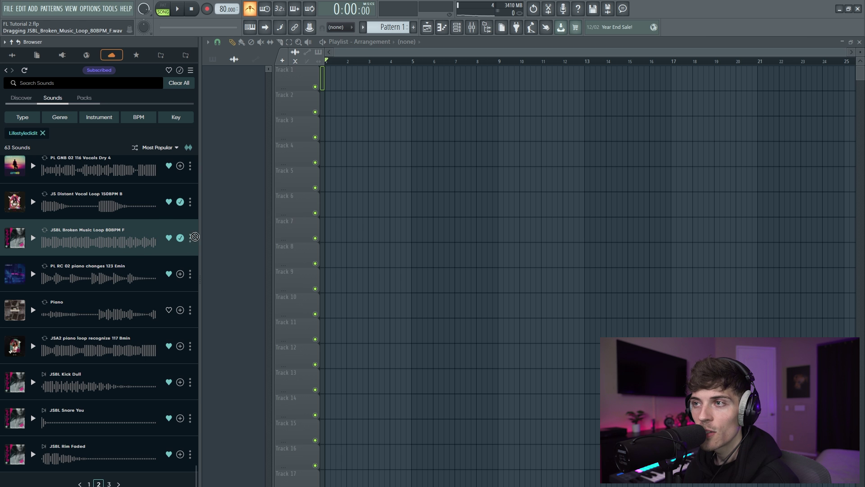
# Place JSBL Broken Music Loop 80BPM F on Track 1 and stop its preview
pyautogui.moveTo(194, 237); pyautogui.dragTo(358, 81)
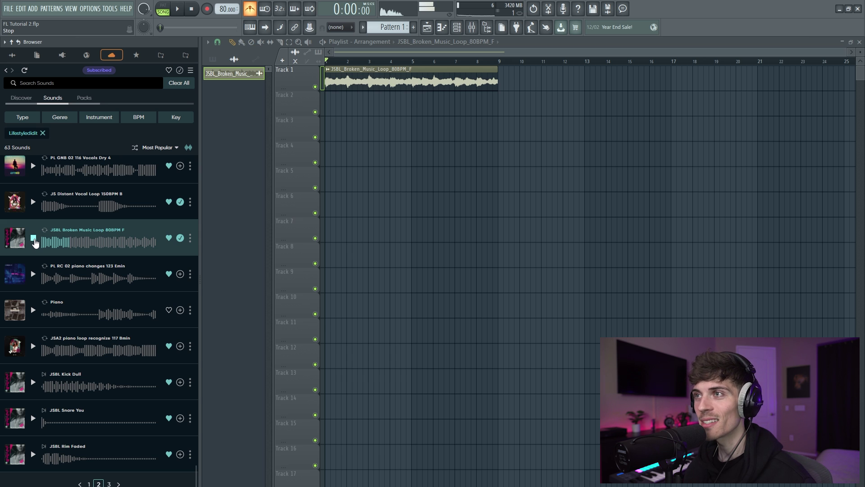
pyautogui.click(33, 240)
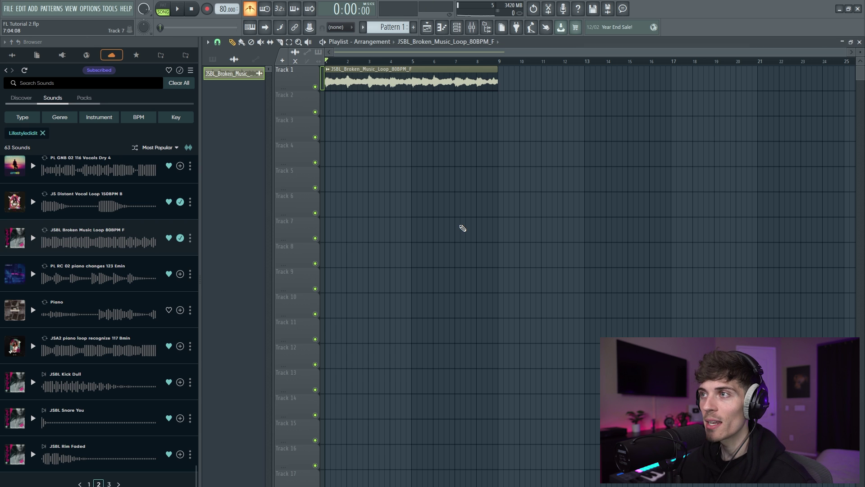
pyautogui.scroll(2, 859, 52)
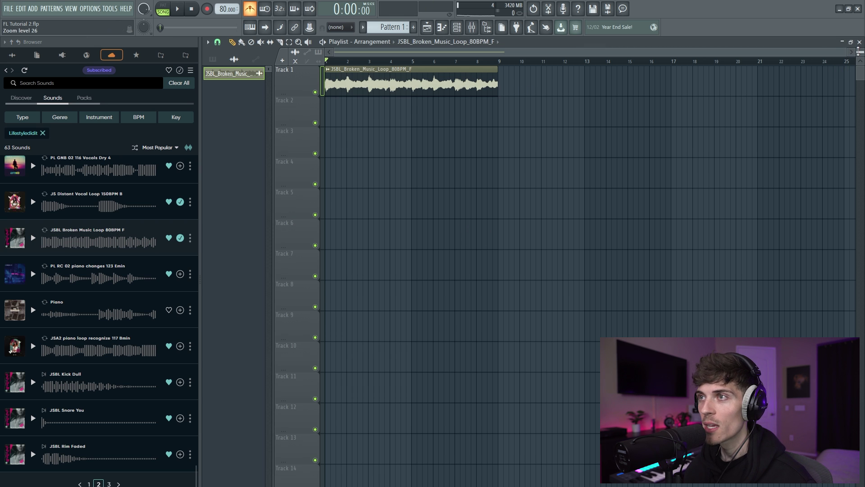
pyautogui.rightClick(330, 76)
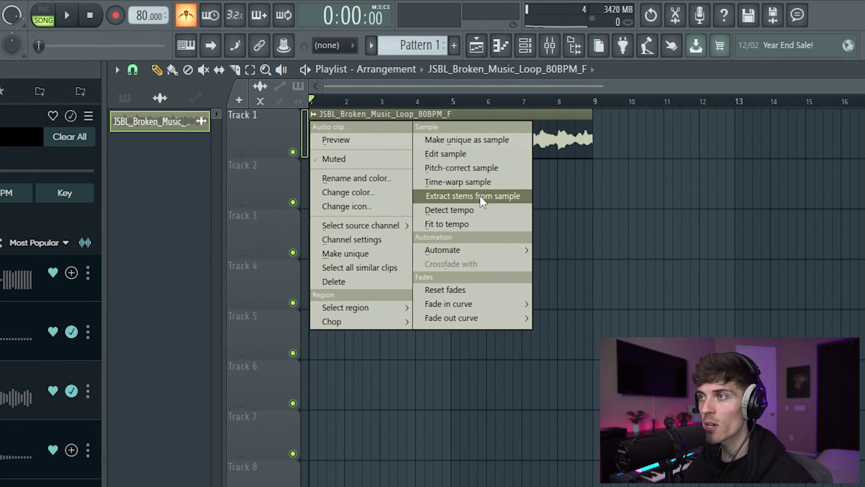
# Extract stems from the Broken Music Loop clip
pyautogui.click(480, 196)
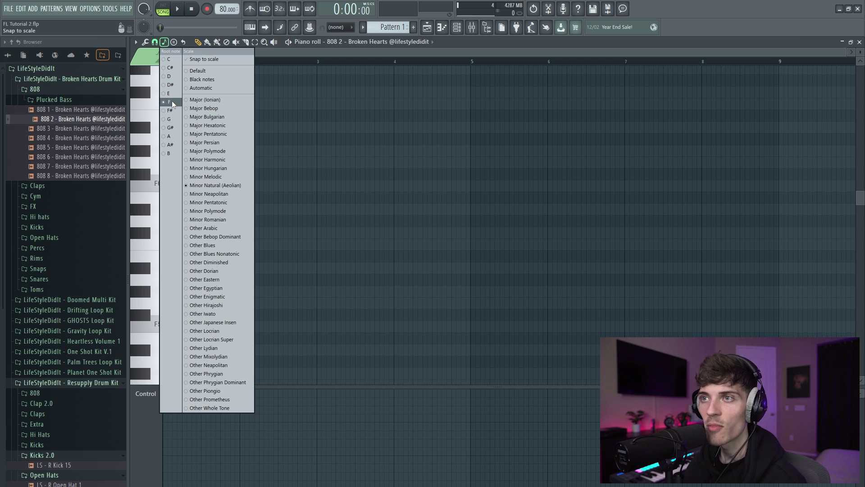
# Draw the F, D# and C# 808 notes with scale snapping, then shift them an octave
pyautogui.click(172, 100)
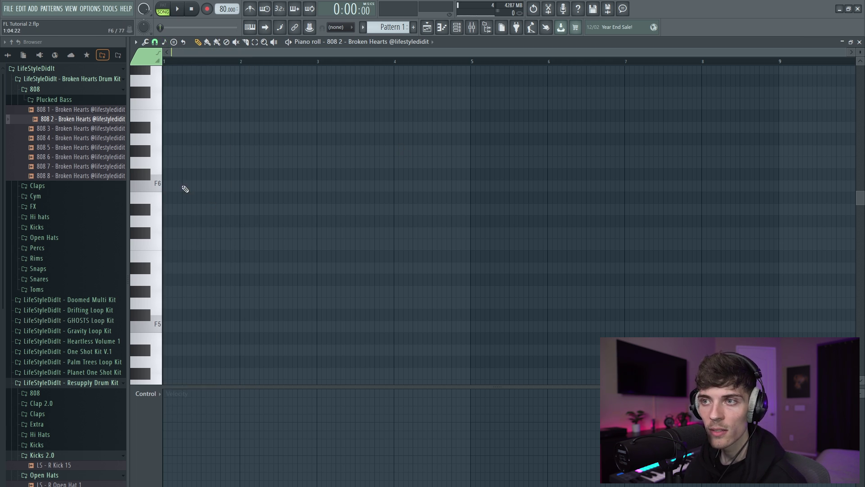
pyautogui.press('space')
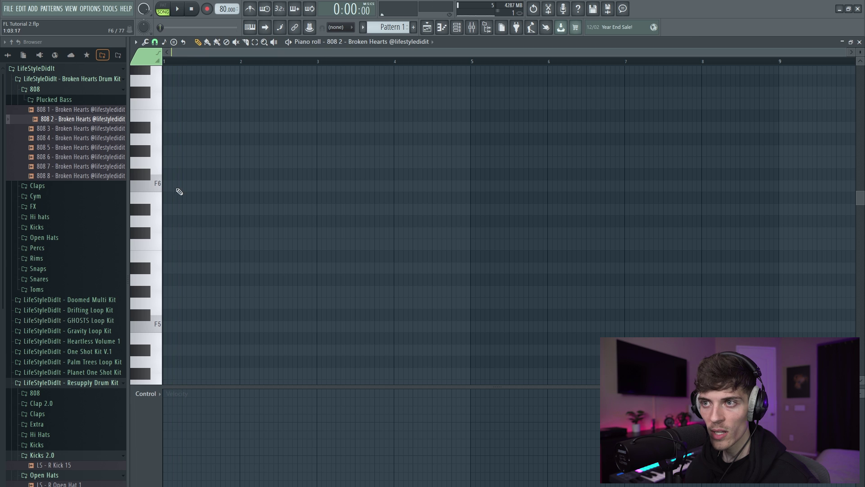
pyautogui.click(203, 209)
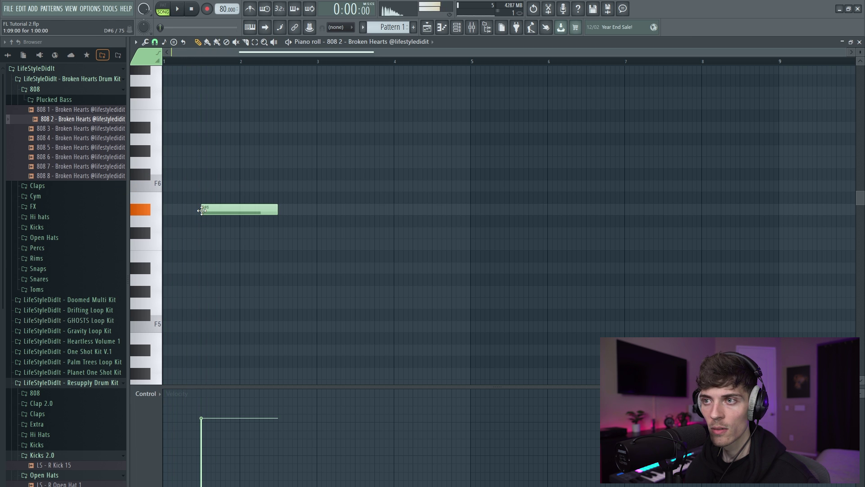
pyautogui.rightClick(204, 211)
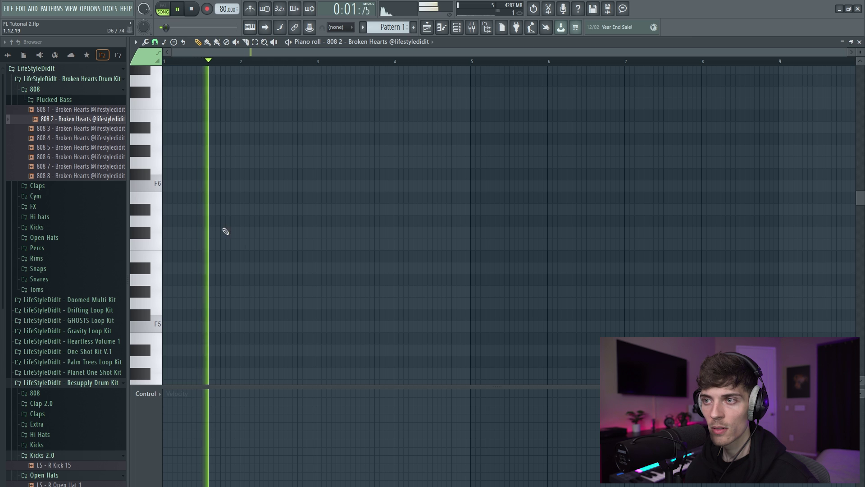
pyautogui.click(245, 244)
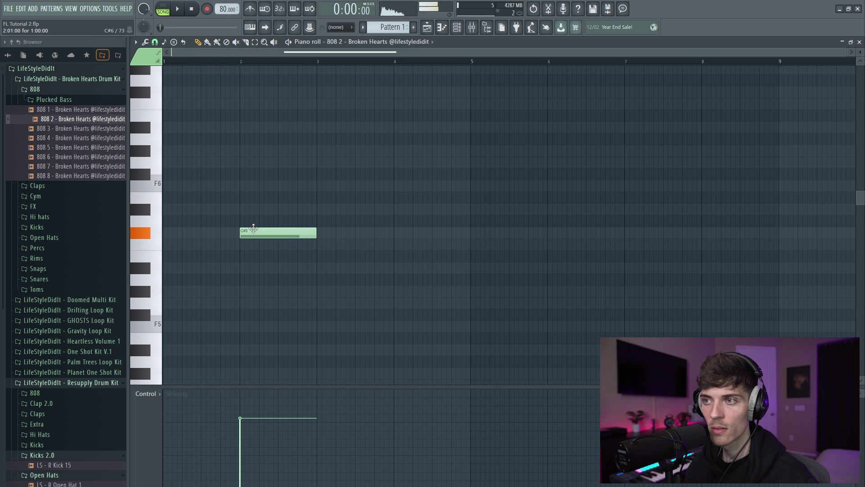
pyautogui.press('space')
pyautogui.moveTo(176, 186); pyautogui.dragTo(118, 180)
pyautogui.moveTo(243, 199)
pyautogui.mouseDown()
pyautogui.moveTo(202, 199)
pyautogui.moveTo(206, 209)
pyautogui.mouseUp()
pyautogui.press('space')
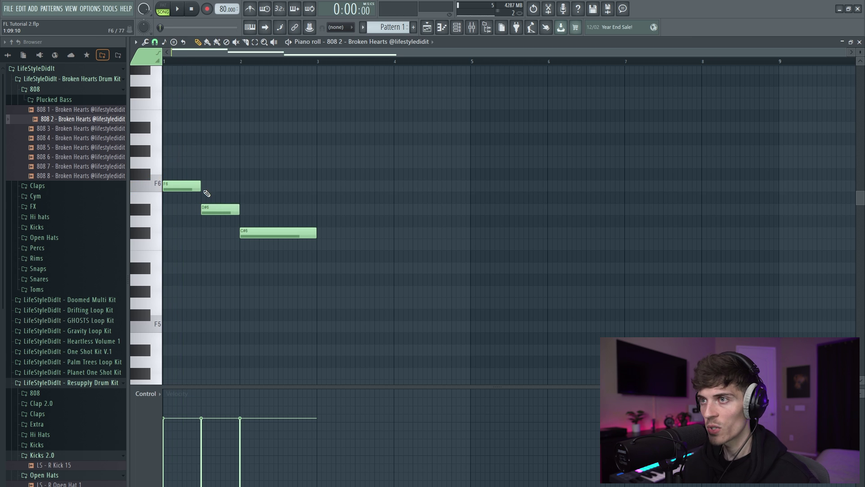
pyautogui.hotkey('ctrl', 'Up')
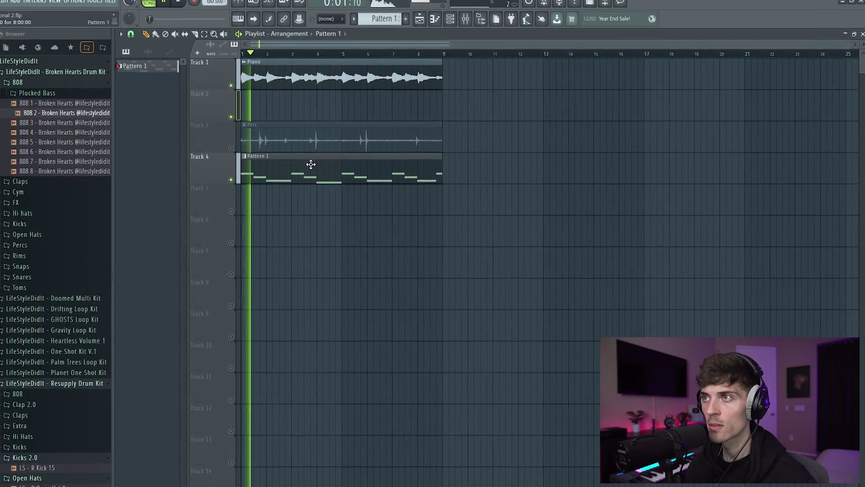
# Rename mixer insert 3 to Bass
pyautogui.doubleClick(323, 159)
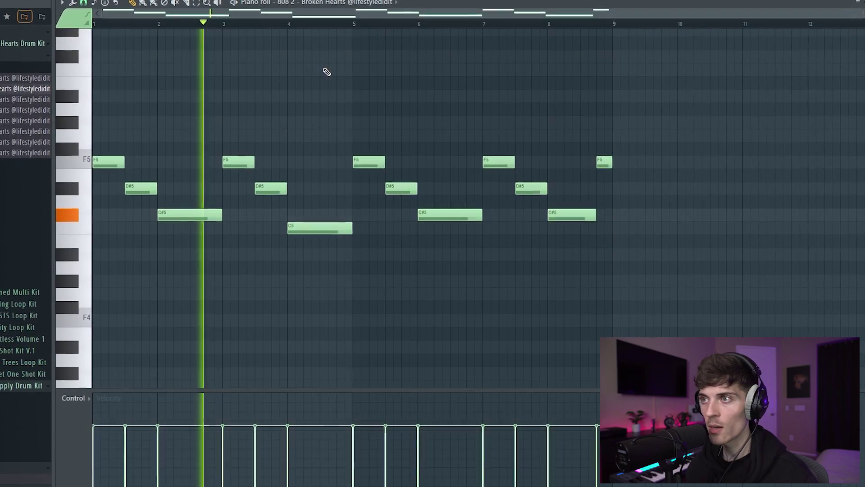
pyautogui.press('F6')
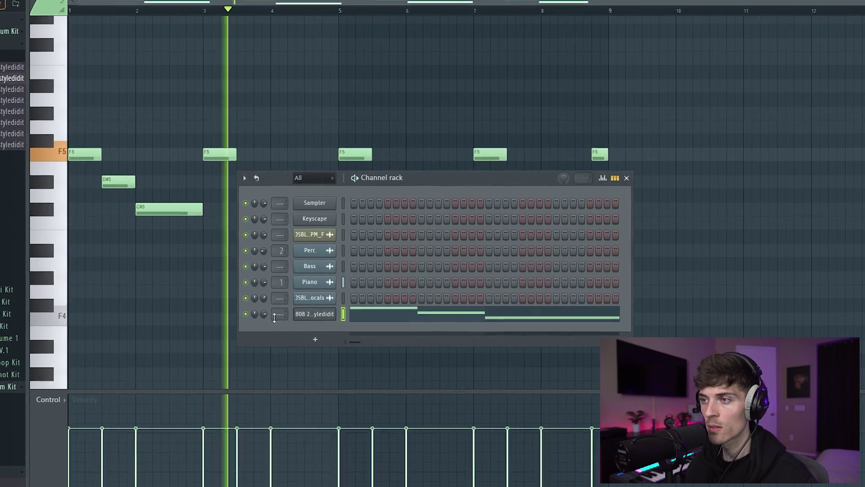
pyautogui.press('F9')
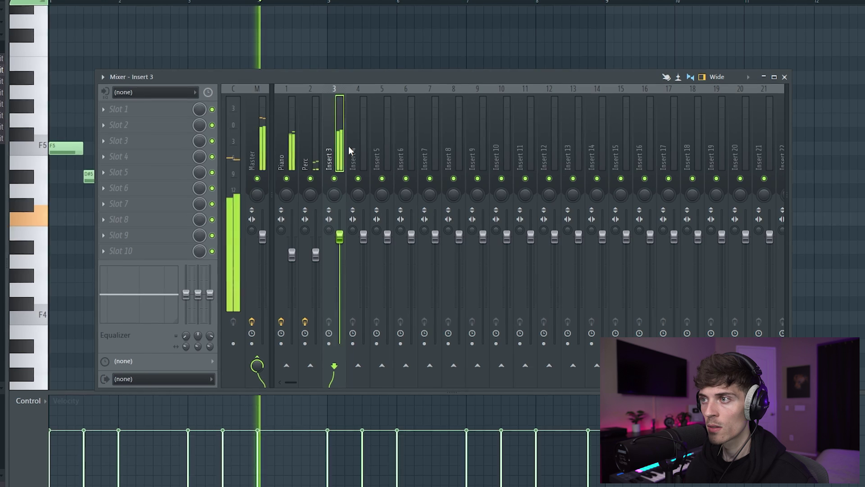
pyautogui.doubleClick(332, 142)
pyautogui.write('Ba')
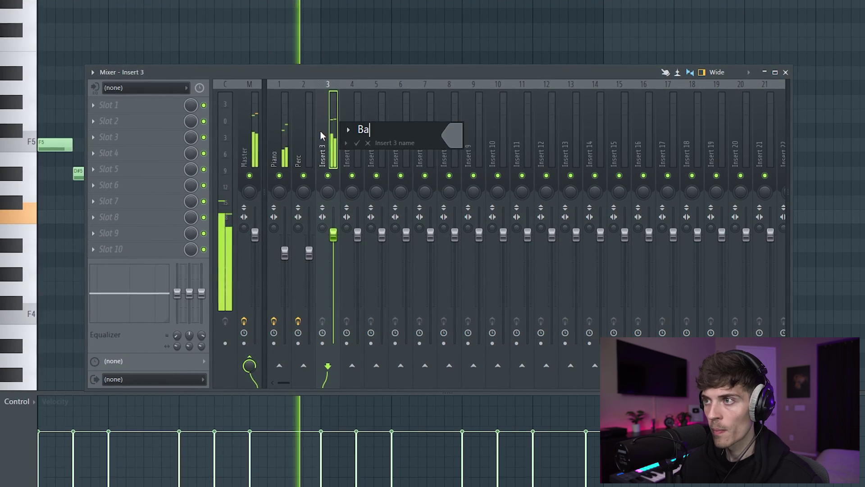
pyautogui.write('ss')
pyautogui.press('Return')
pyautogui.press('F9')
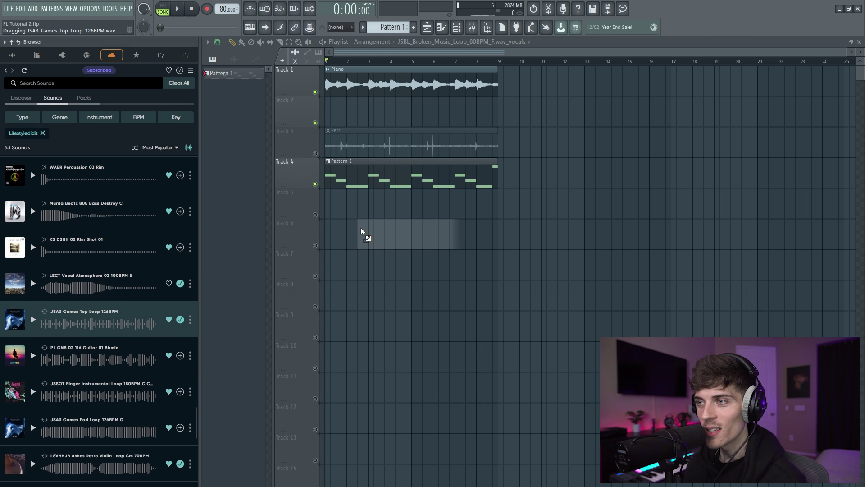
# Place the Games Top Loop on Track 6 and trim the second clip's start and end
pyautogui.moveTo(360, 232); pyautogui.dragTo(362, 234)
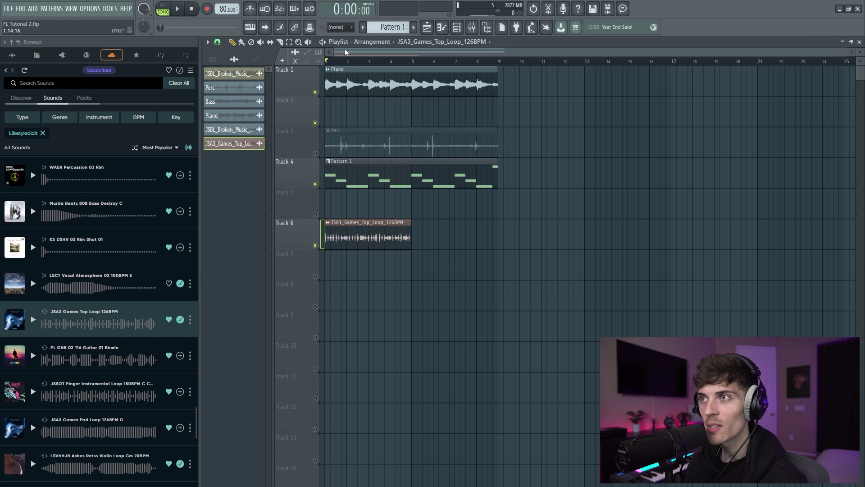
pyautogui.moveTo(345, 52); pyautogui.dragTo(660, 40)
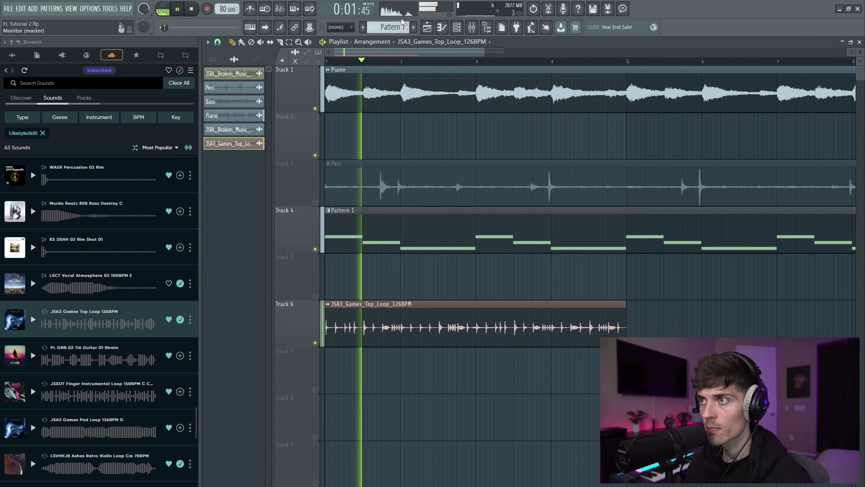
pyautogui.scroll(3, 376, 63)
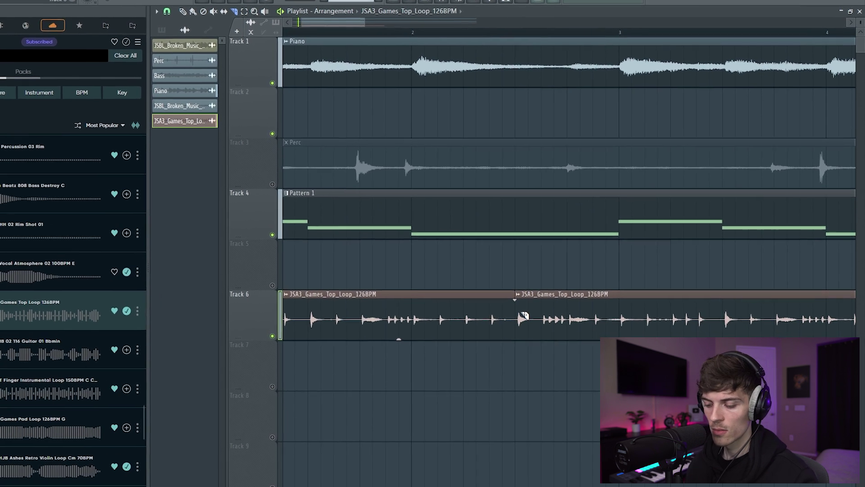
pyautogui.press('space')
pyautogui.moveTo(488, 295); pyautogui.dragTo(544, 300)
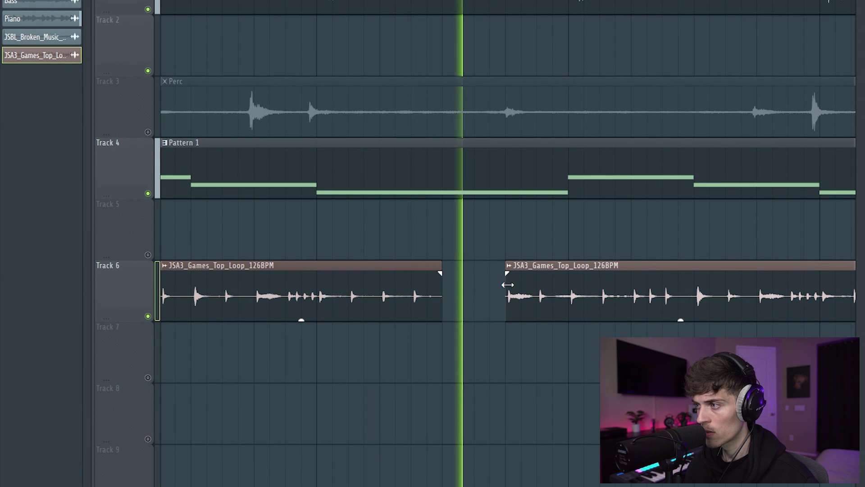
pyautogui.moveTo(511, 286); pyautogui.dragTo(570, 286)
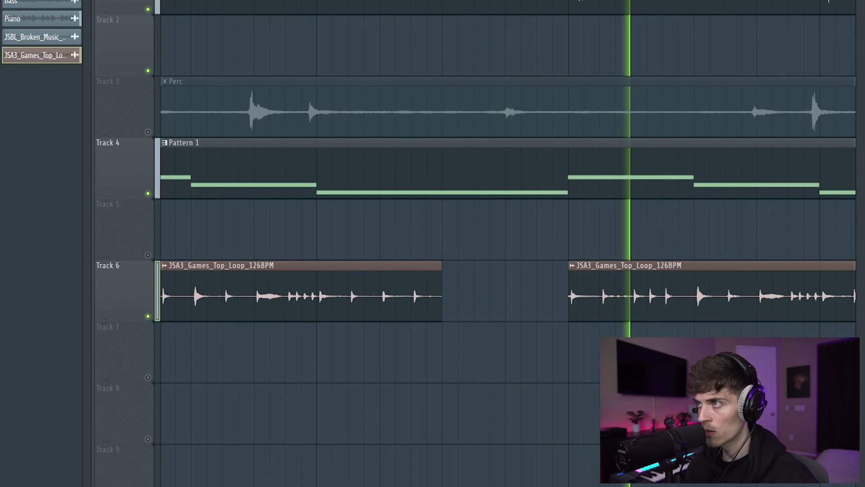
pyautogui.scroll(-2, 499, 196)
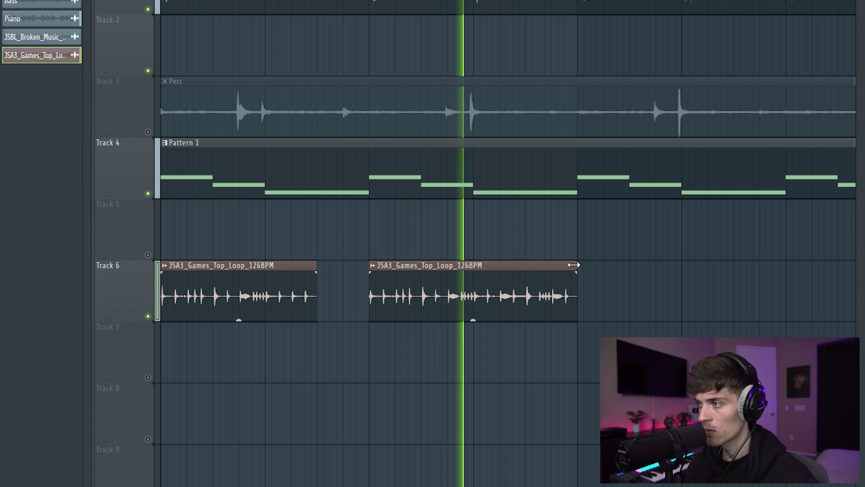
pyautogui.moveTo(574, 271); pyautogui.dragTo(525, 272)
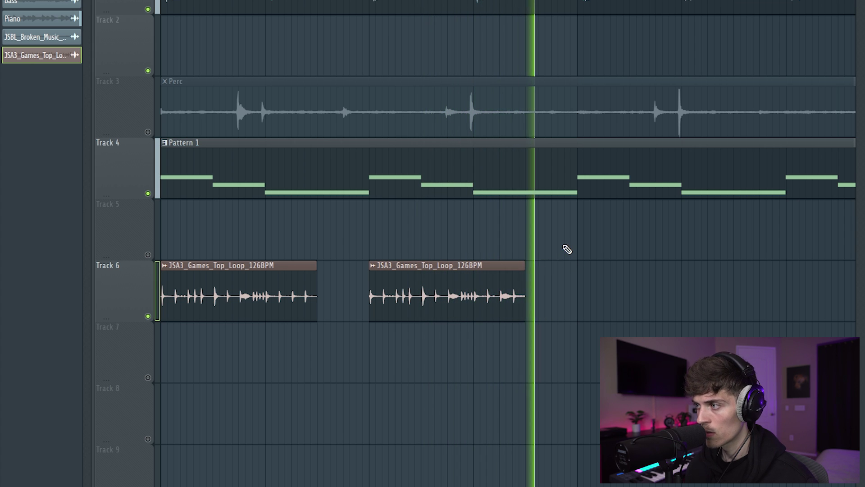
# Duplicate the chopped top loop clips along Track 6 and play them back
pyautogui.moveTo(573, 246); pyautogui.dragTo(236, 285)
pyautogui.press('space')
pyautogui.hotkey('ctrl', 'b')
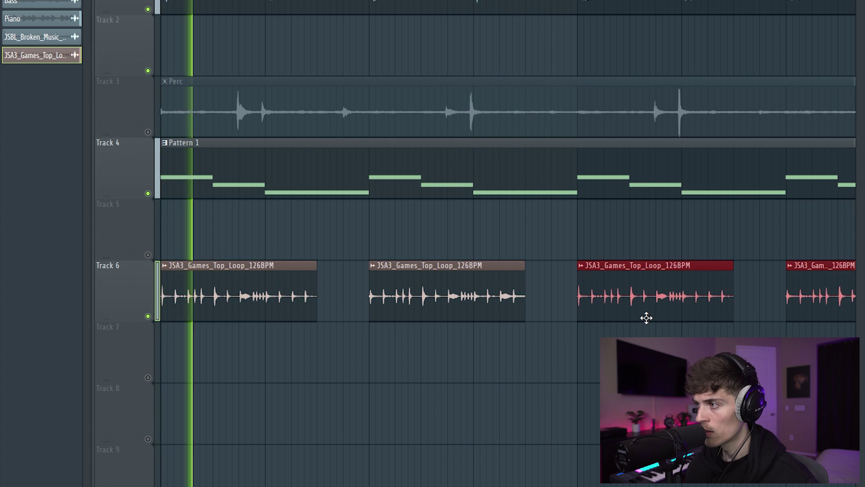
pyautogui.hotkey('ctrl', 'd')
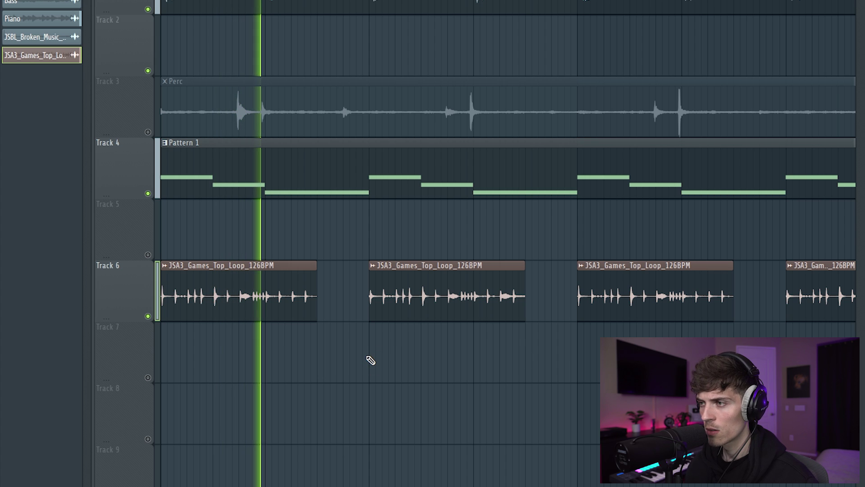
pyautogui.press('space')
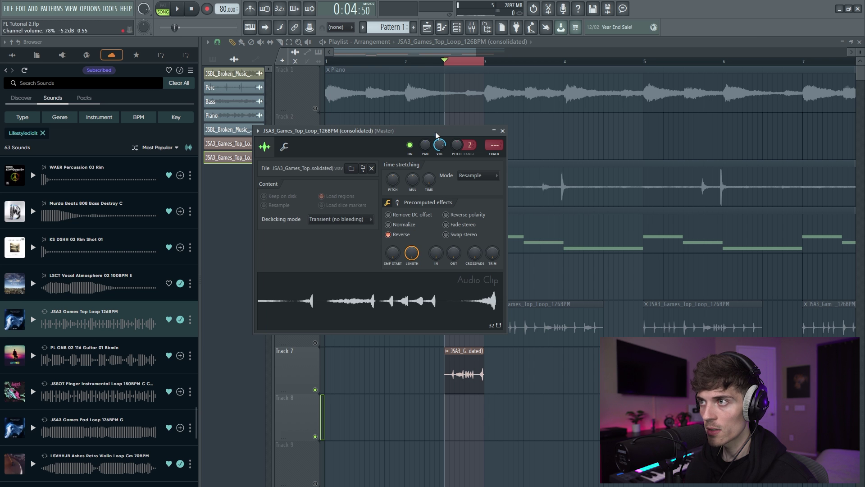
# Close the clip settings, unmute Track 6 and the other tracks, and audition the arrangement
pyautogui.press('Escape')
pyautogui.click(401, 62)
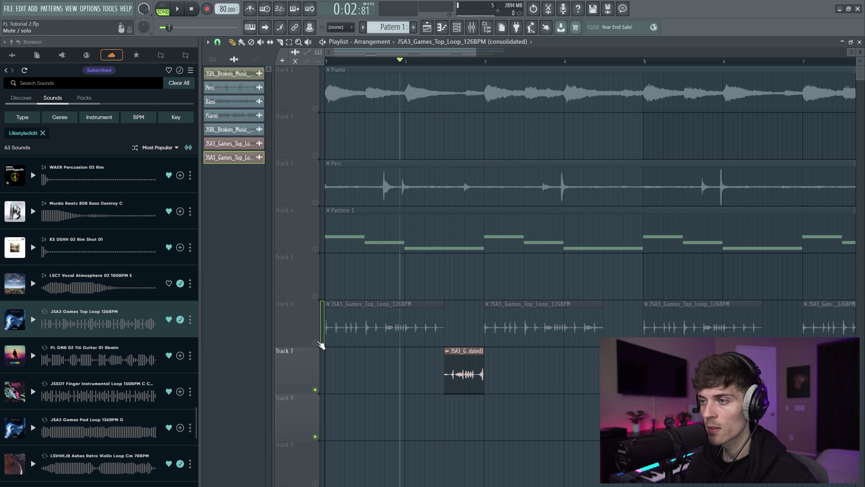
pyautogui.click(317, 343)
pyautogui.press('space')
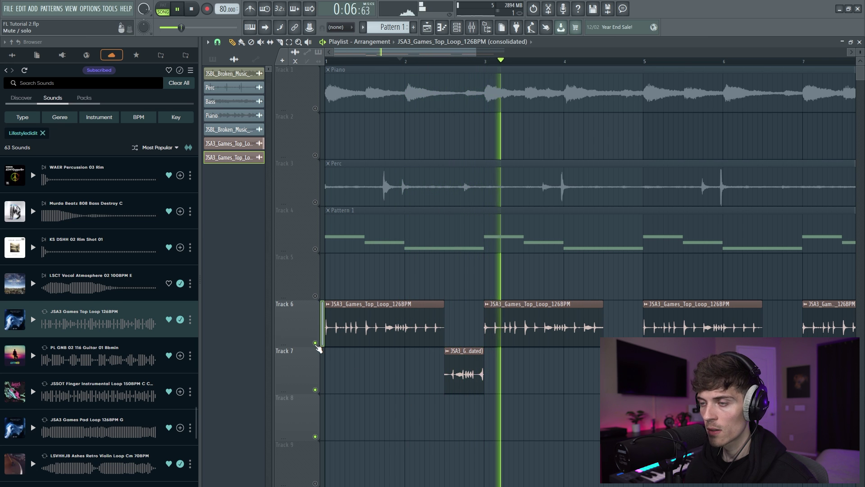
pyautogui.press('space')
pyautogui.press('space')
pyautogui.rightClick(315, 343)
pyautogui.scroll(2, 455, 65)
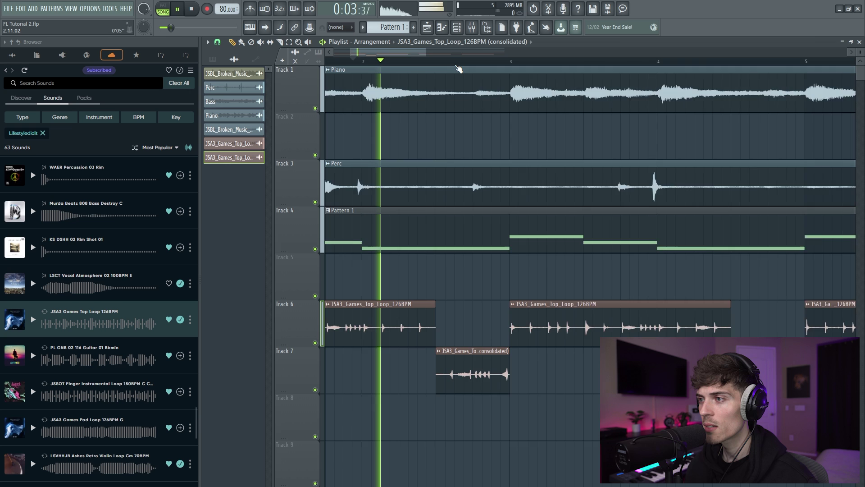
pyautogui.scroll(2, 458, 69)
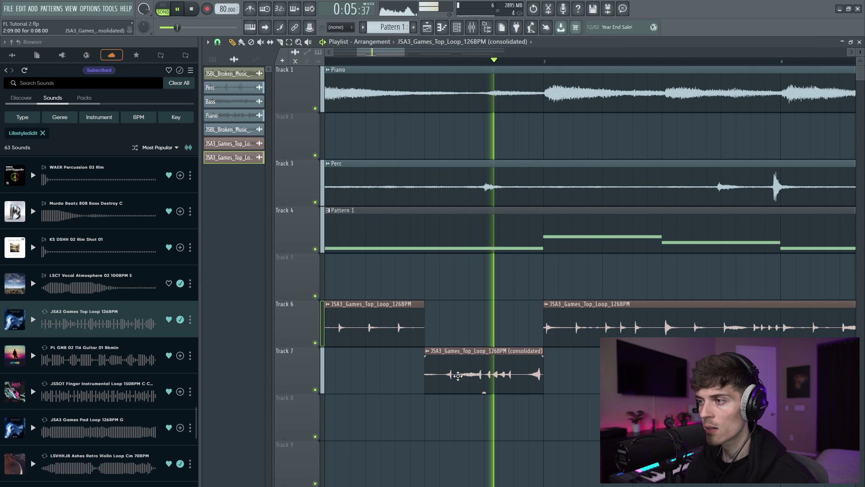
# Trim the reversed Track 7 clip into a short fill just before Track 6's second clip
pyautogui.moveTo(451, 380); pyautogui.dragTo(479, 381)
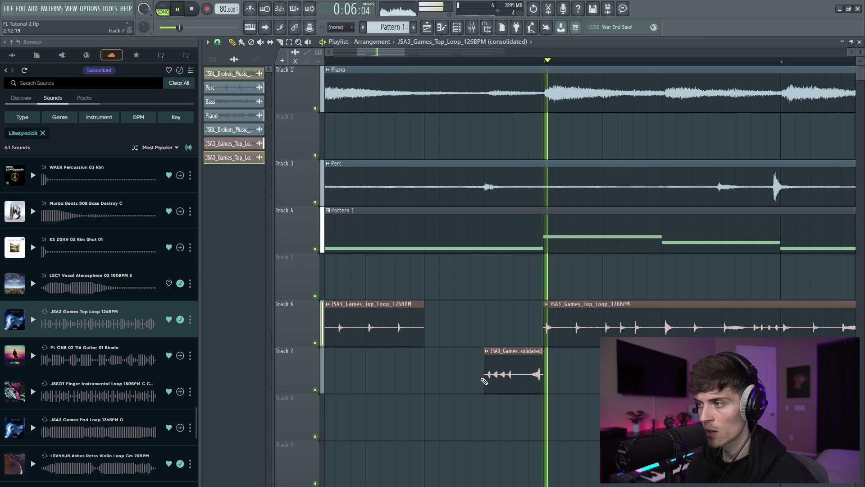
pyautogui.press('space')
pyautogui.scroll(3, 519, 59)
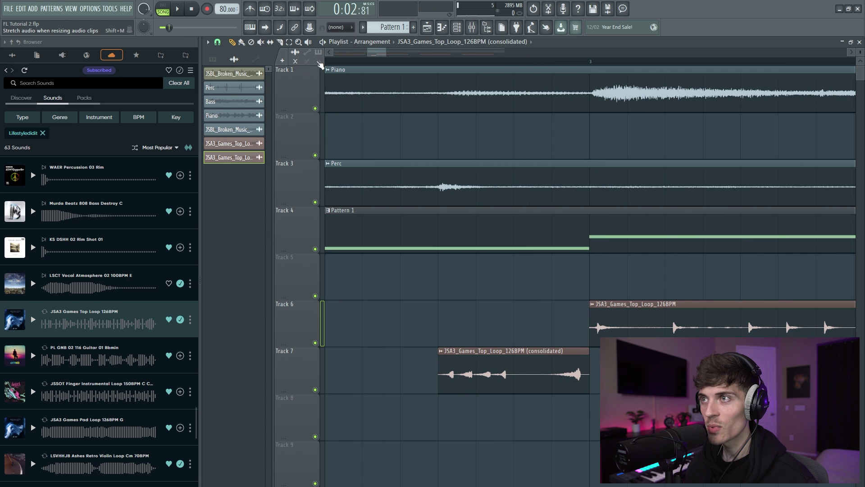
pyautogui.doubleClick(559, 351)
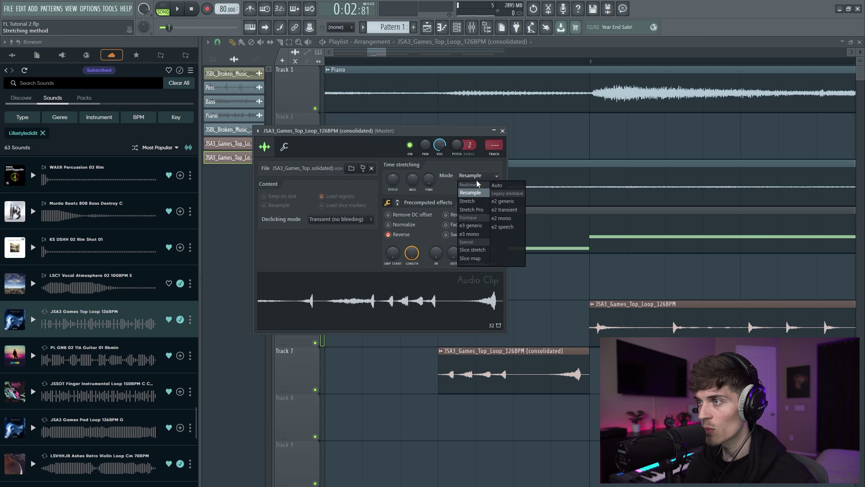
pyautogui.press('Escape')
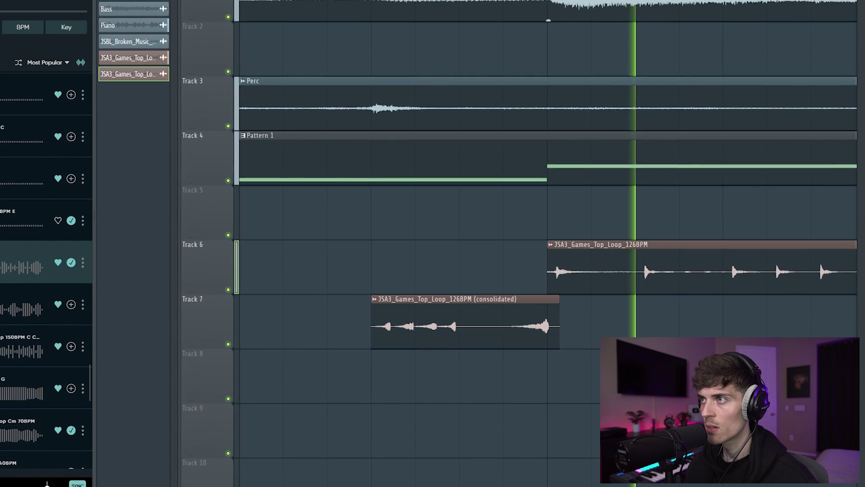
pyautogui.scroll(2, 595, 374)
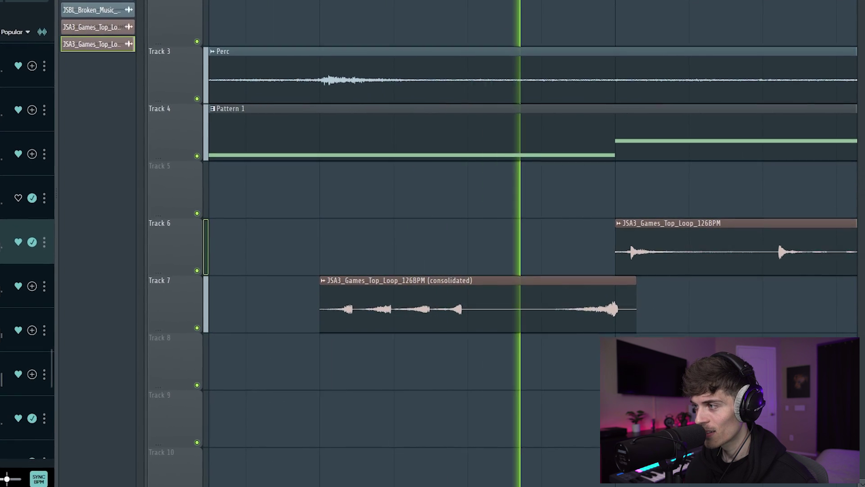
pyautogui.moveTo(599, 311); pyautogui.dragTo(610, 311)
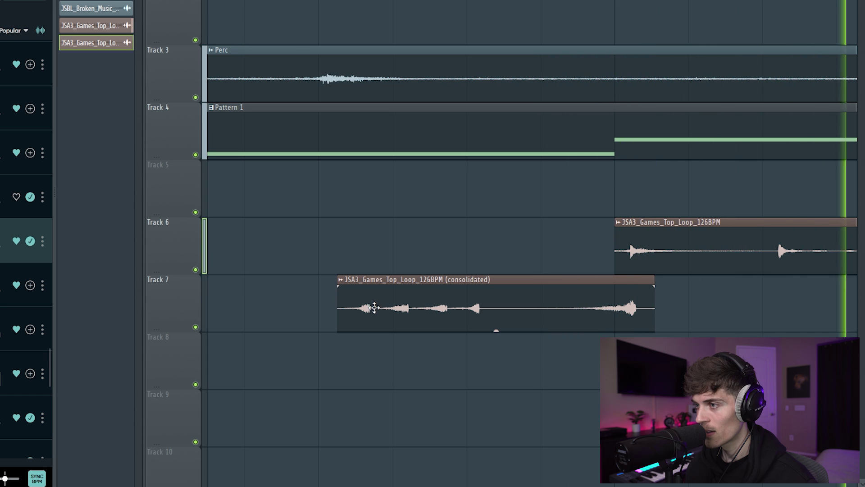
pyautogui.scroll(-3, 347, 309)
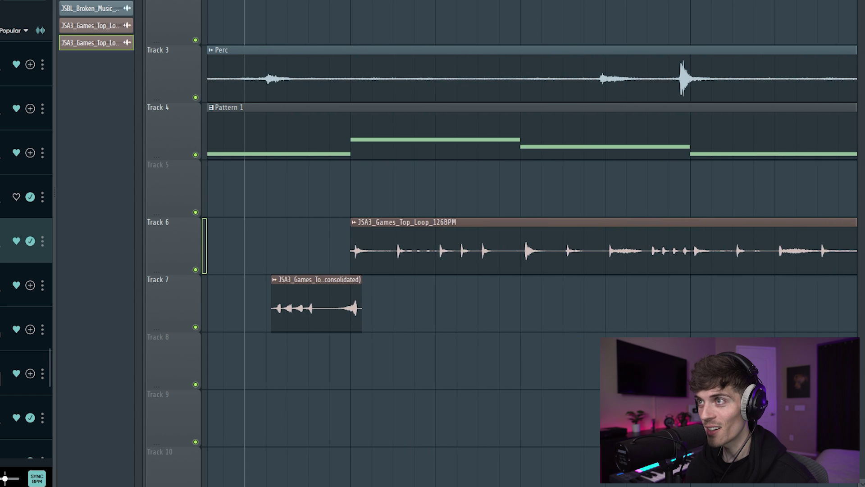
pyautogui.hscroll(-3, 433, 271)
pyautogui.scroll(-3, 433, 271)
pyautogui.scroll(-2, 432, 270)
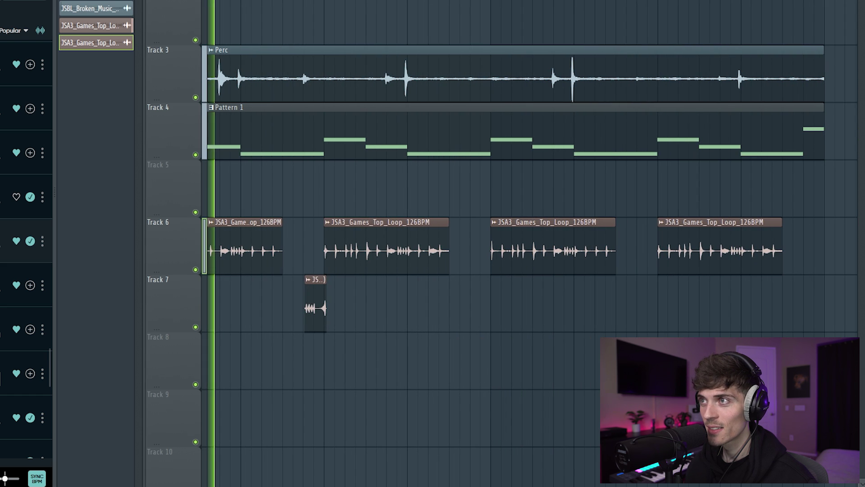
pyautogui.scroll(2, 372, 179)
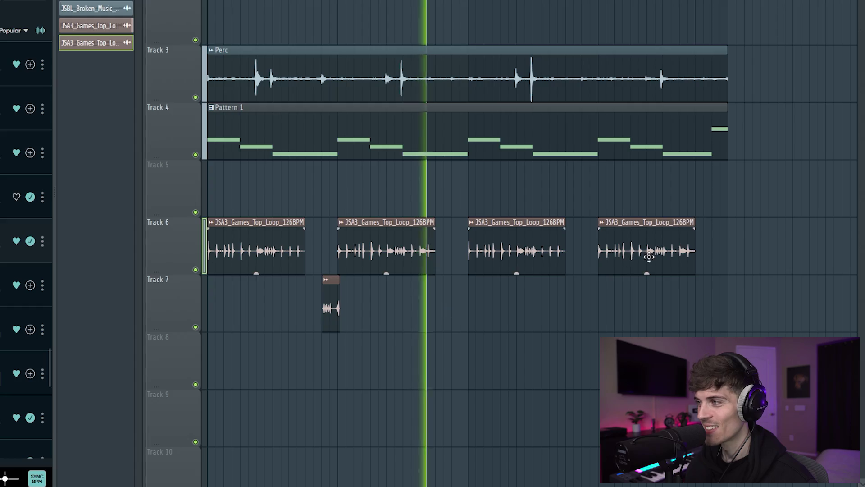
pyautogui.rightClick(612, 253)
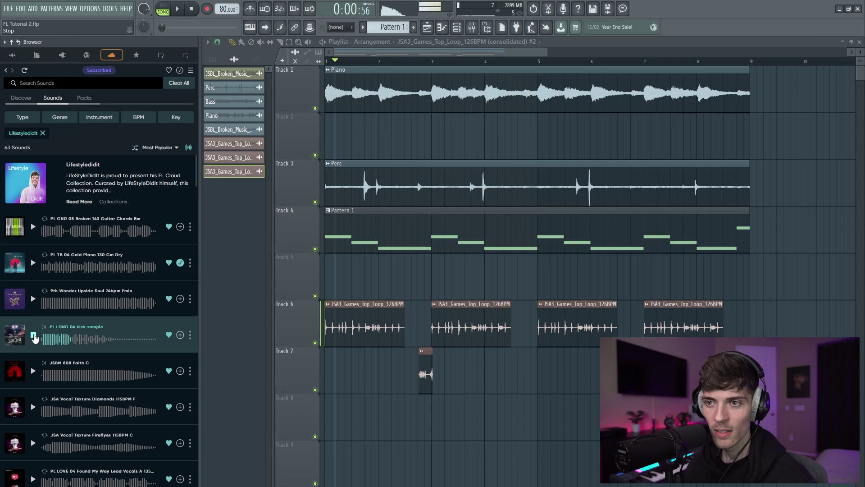
# Add the PL LDND 04 kick sample from the Browser as a new channel
pyautogui.moveTo(135, 342); pyautogui.dragTo(465, 34)
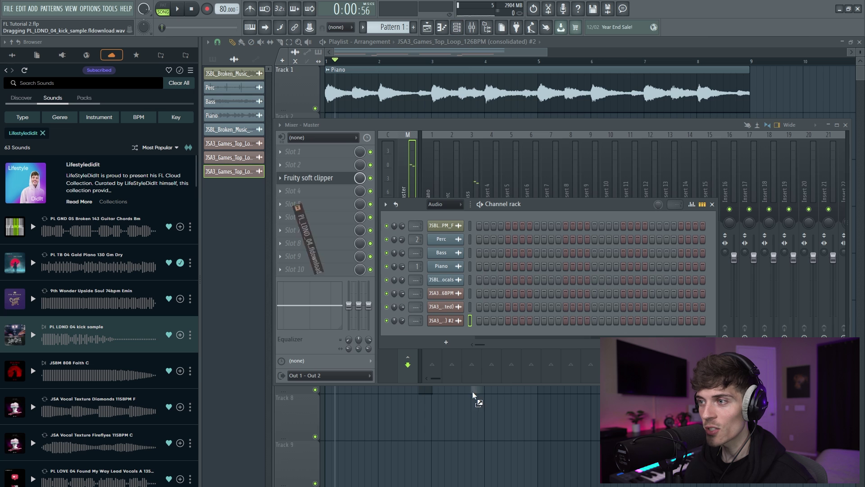
pyautogui.moveTo(444, 336); pyautogui.dragTo(455, 294)
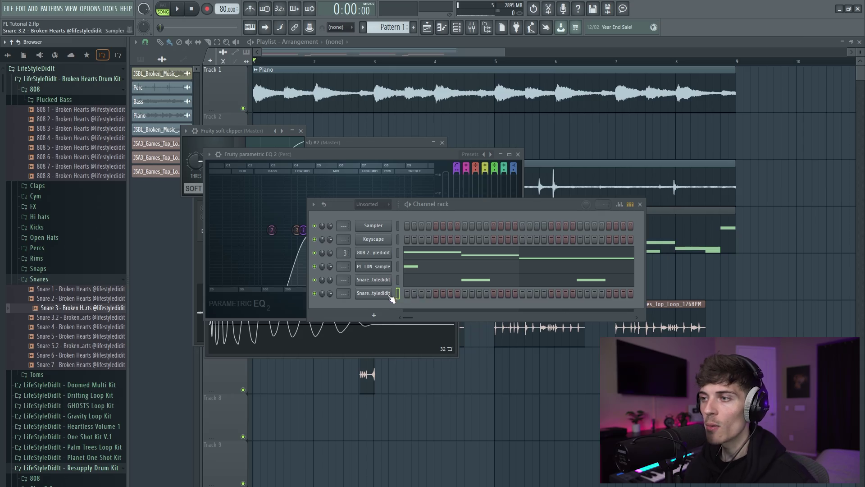
# Draw C5 snare hits in the piano roll, switching from Snare 3 to Snare 3.2
pyautogui.rightClick(398, 294)
pyautogui.click(399, 294)
pyautogui.scroll(-3, 399, 295)
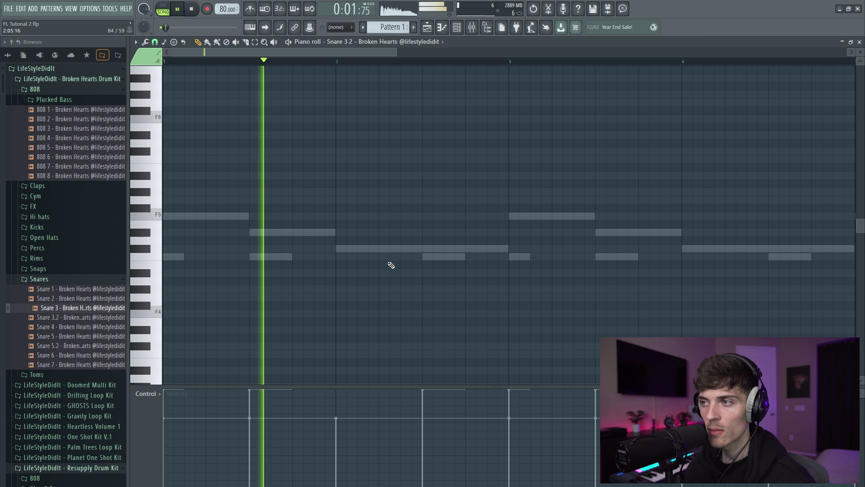
pyautogui.click(426, 258)
pyautogui.press('F6')
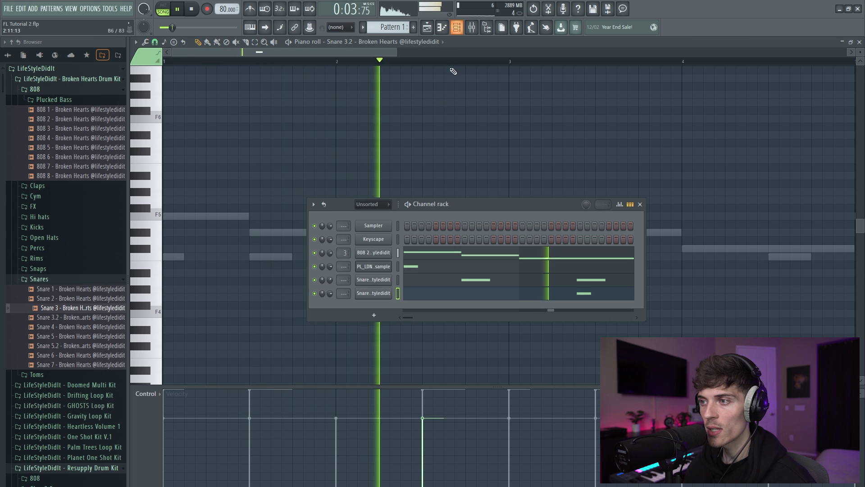
pyautogui.click(430, 287)
pyautogui.scroll(-2, 323, 55)
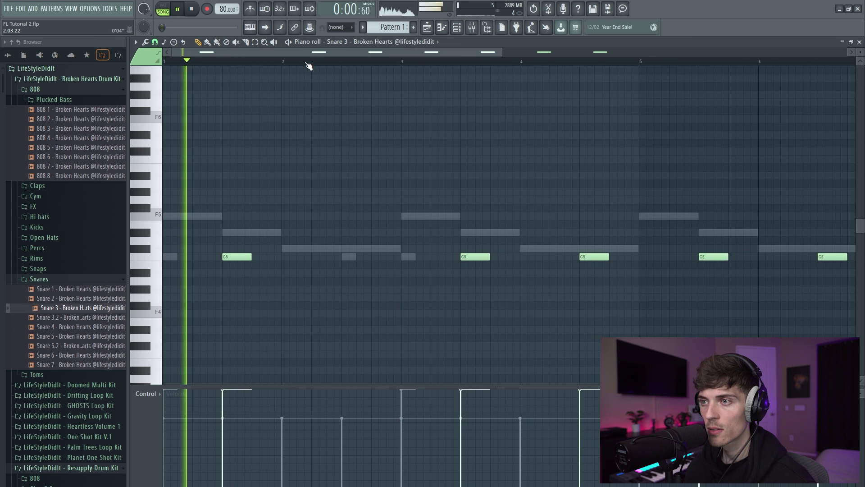
pyautogui.scroll(-2, 309, 61)
pyautogui.scroll(-2, 286, 61)
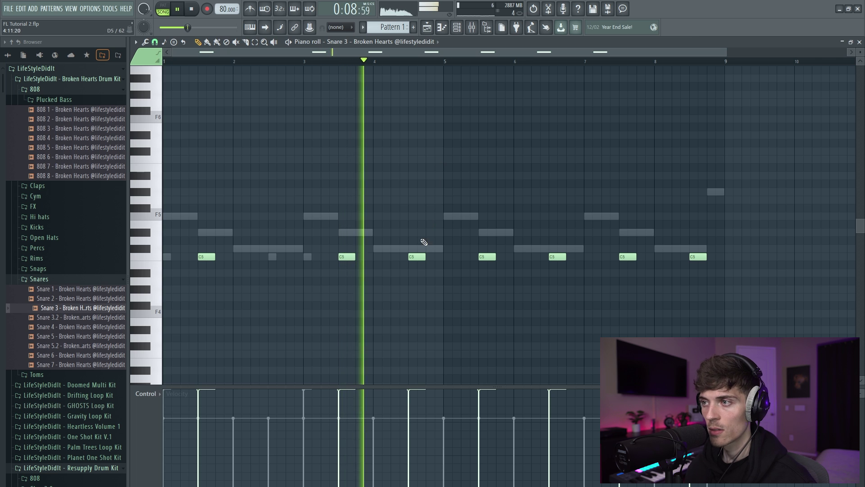
pyautogui.press('F6')
pyautogui.click(420, 294)
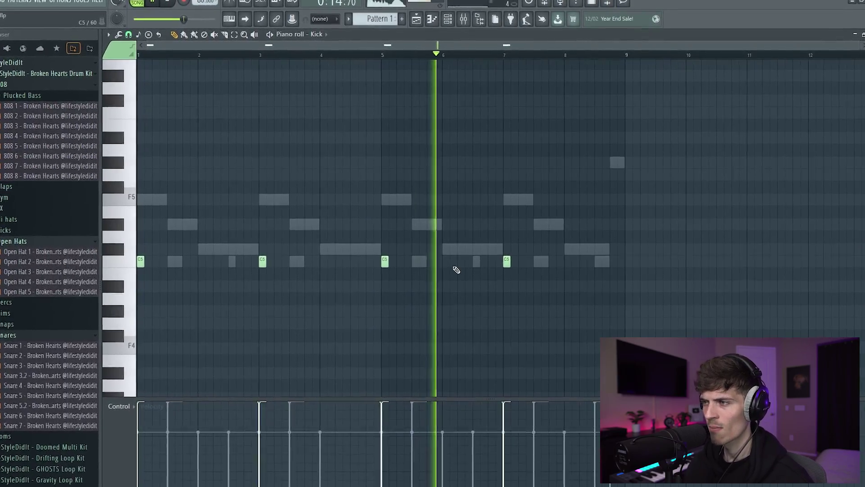
pyautogui.scroll(3, 457, 53)
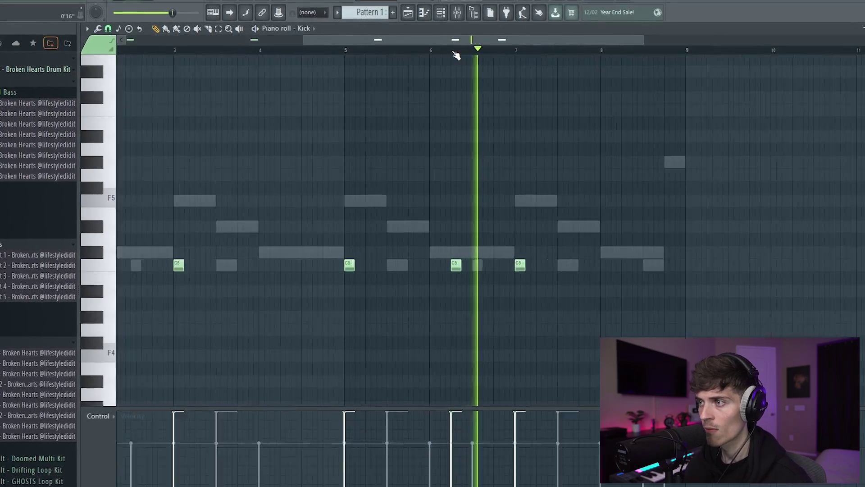
pyautogui.scroll(3, 454, 52)
pyautogui.scroll(2, 455, 53)
# Add an extra C5 kick hit after bar 6, then select the Bass track in the Mixer
pyautogui.click(257, 43)
pyautogui.click(478, 265)
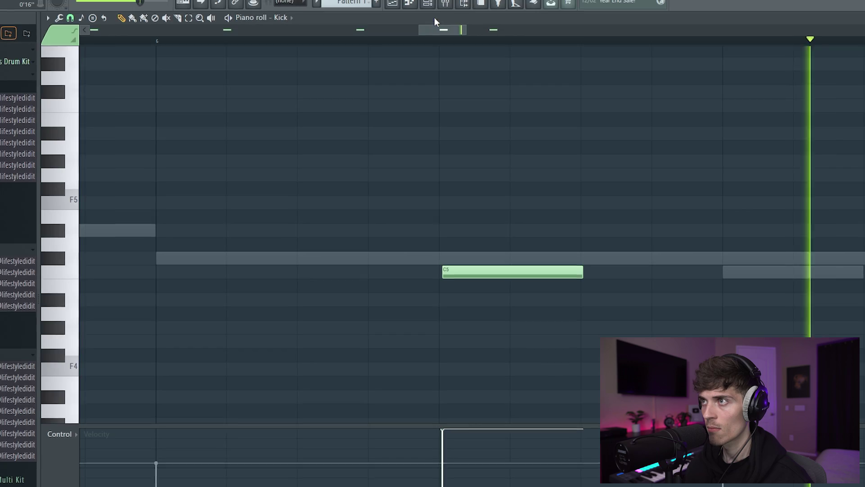
pyautogui.scroll(-3, 401, 42)
pyautogui.scroll(-3, 399, 39)
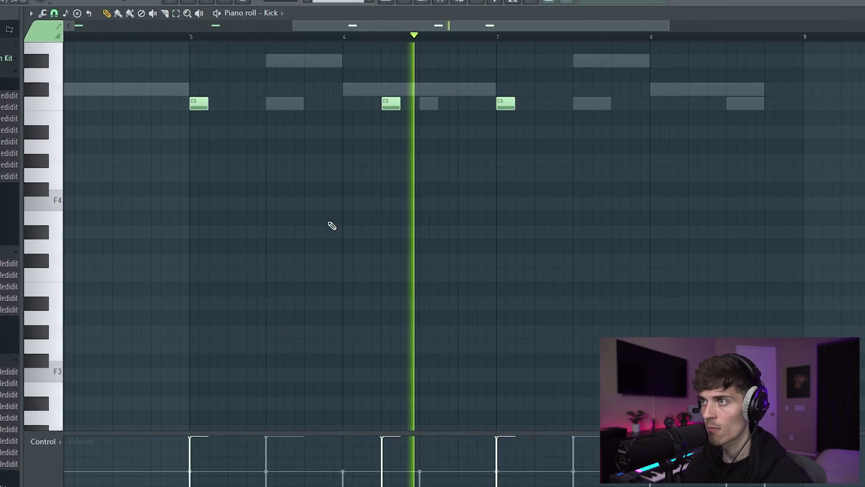
pyautogui.scroll(-3, 203, 78)
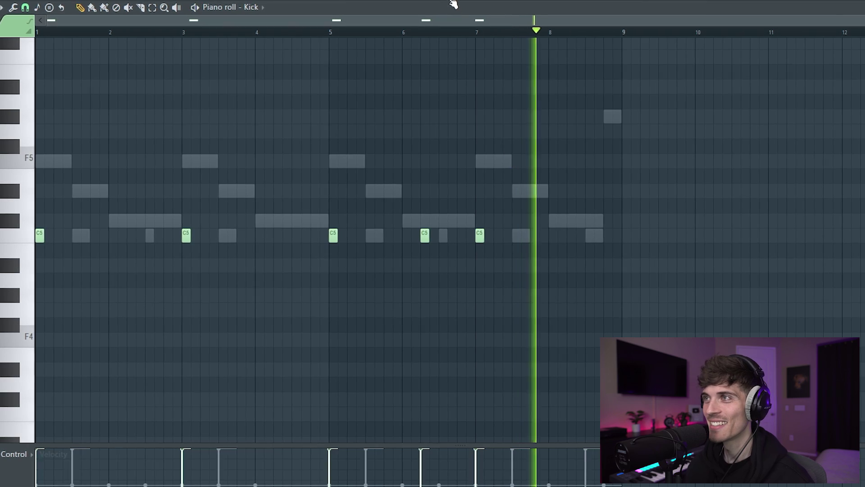
pyautogui.press('F9')
pyautogui.click(345, 273)
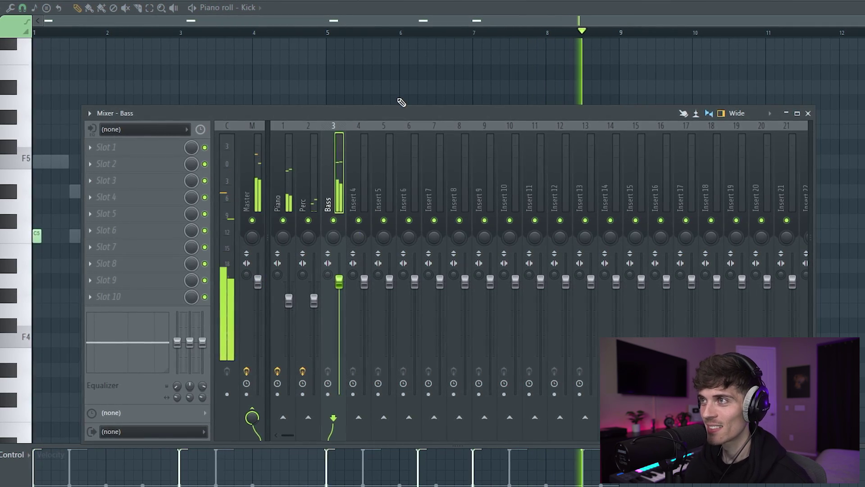
pyautogui.press('F9')
# Return to the Playlist with F5 to view the full arrangement
pyautogui.press('F5')
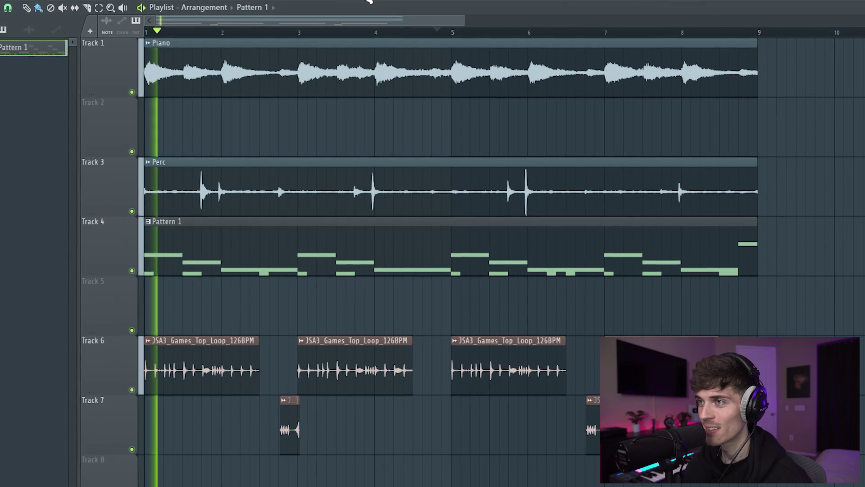
pyautogui.scroll(-2, 483, 119)
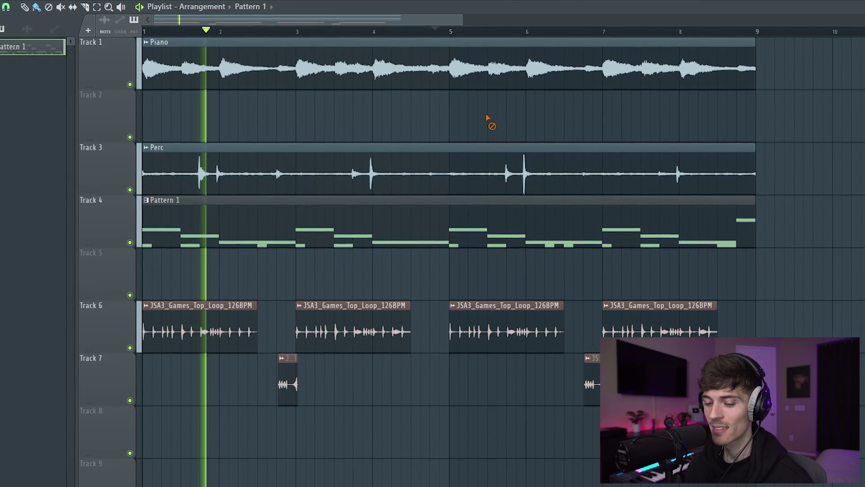